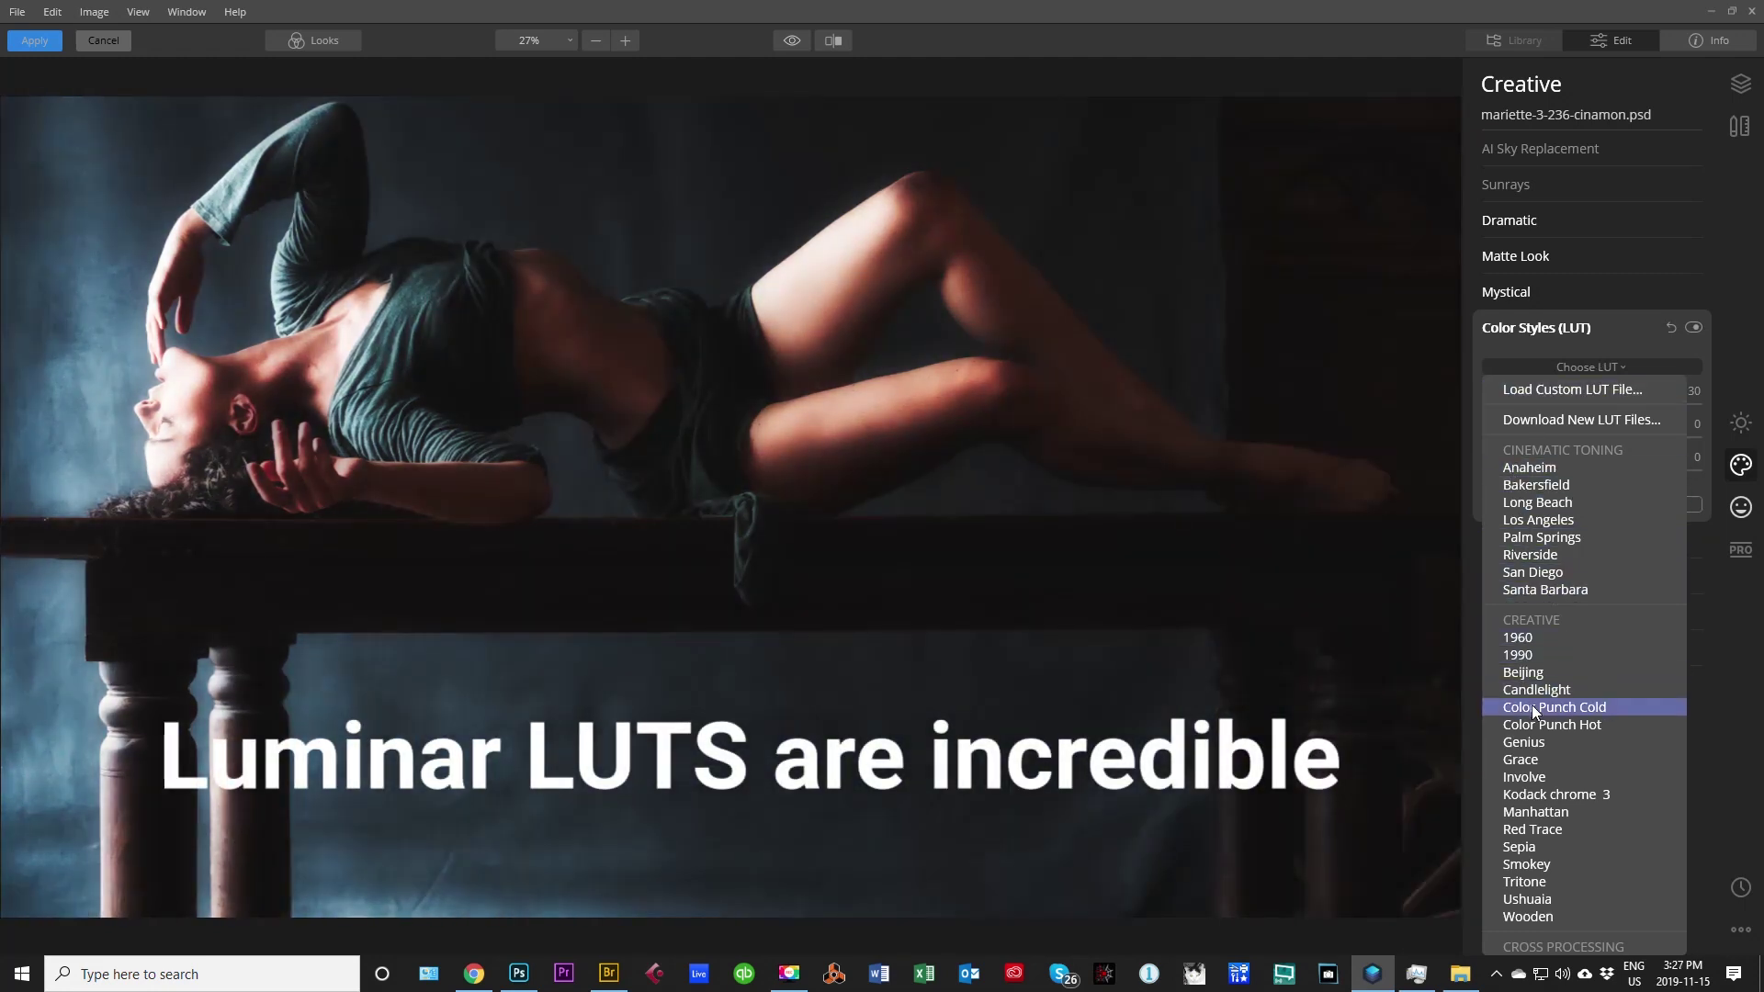
# - Apply the Grace LUT in Color Styles and sweep the before/after comparison across the photo
pyautogui.click(1521, 759)
pyautogui.hotkey('shift', '\\')
pyautogui.moveTo(1270, 339); pyautogui.dragTo(88, 339)
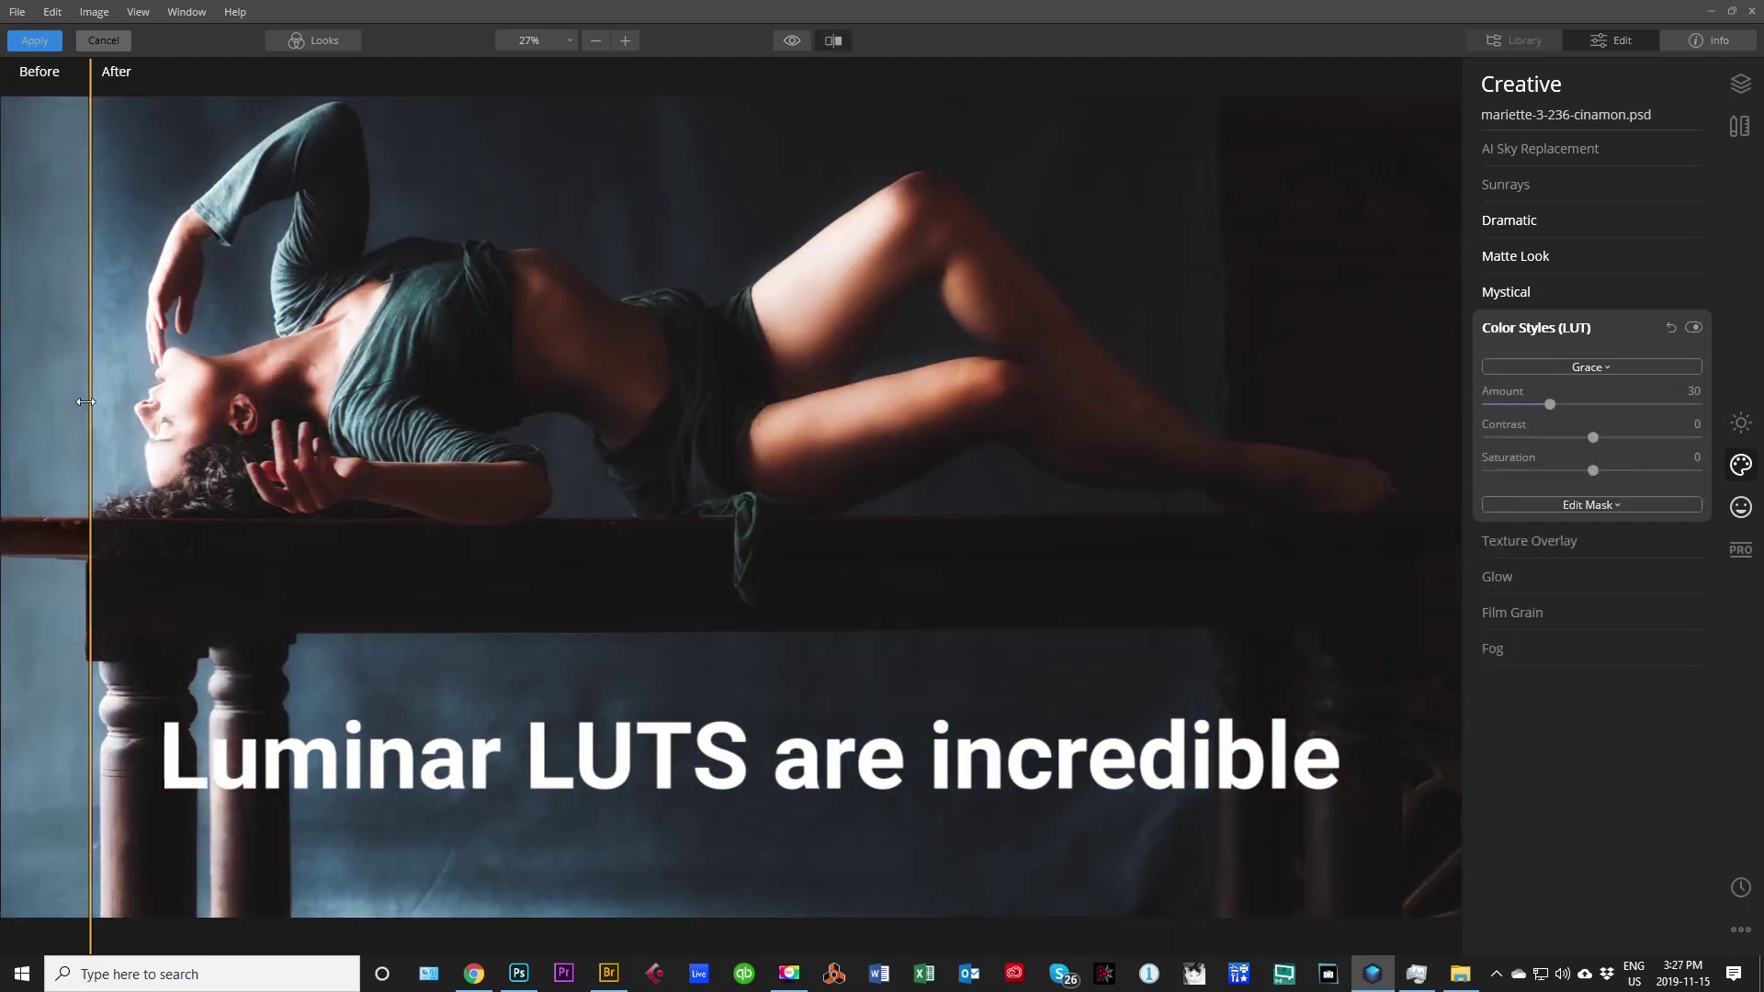
# - Set Eye Whitening to 78 in the Portrait Enhancer and compare the portrait before and after
pyautogui.click(1529, 540)
pyautogui.click(1498, 720)
pyautogui.moveTo(1482, 462); pyautogui.dragTo(1678, 462)
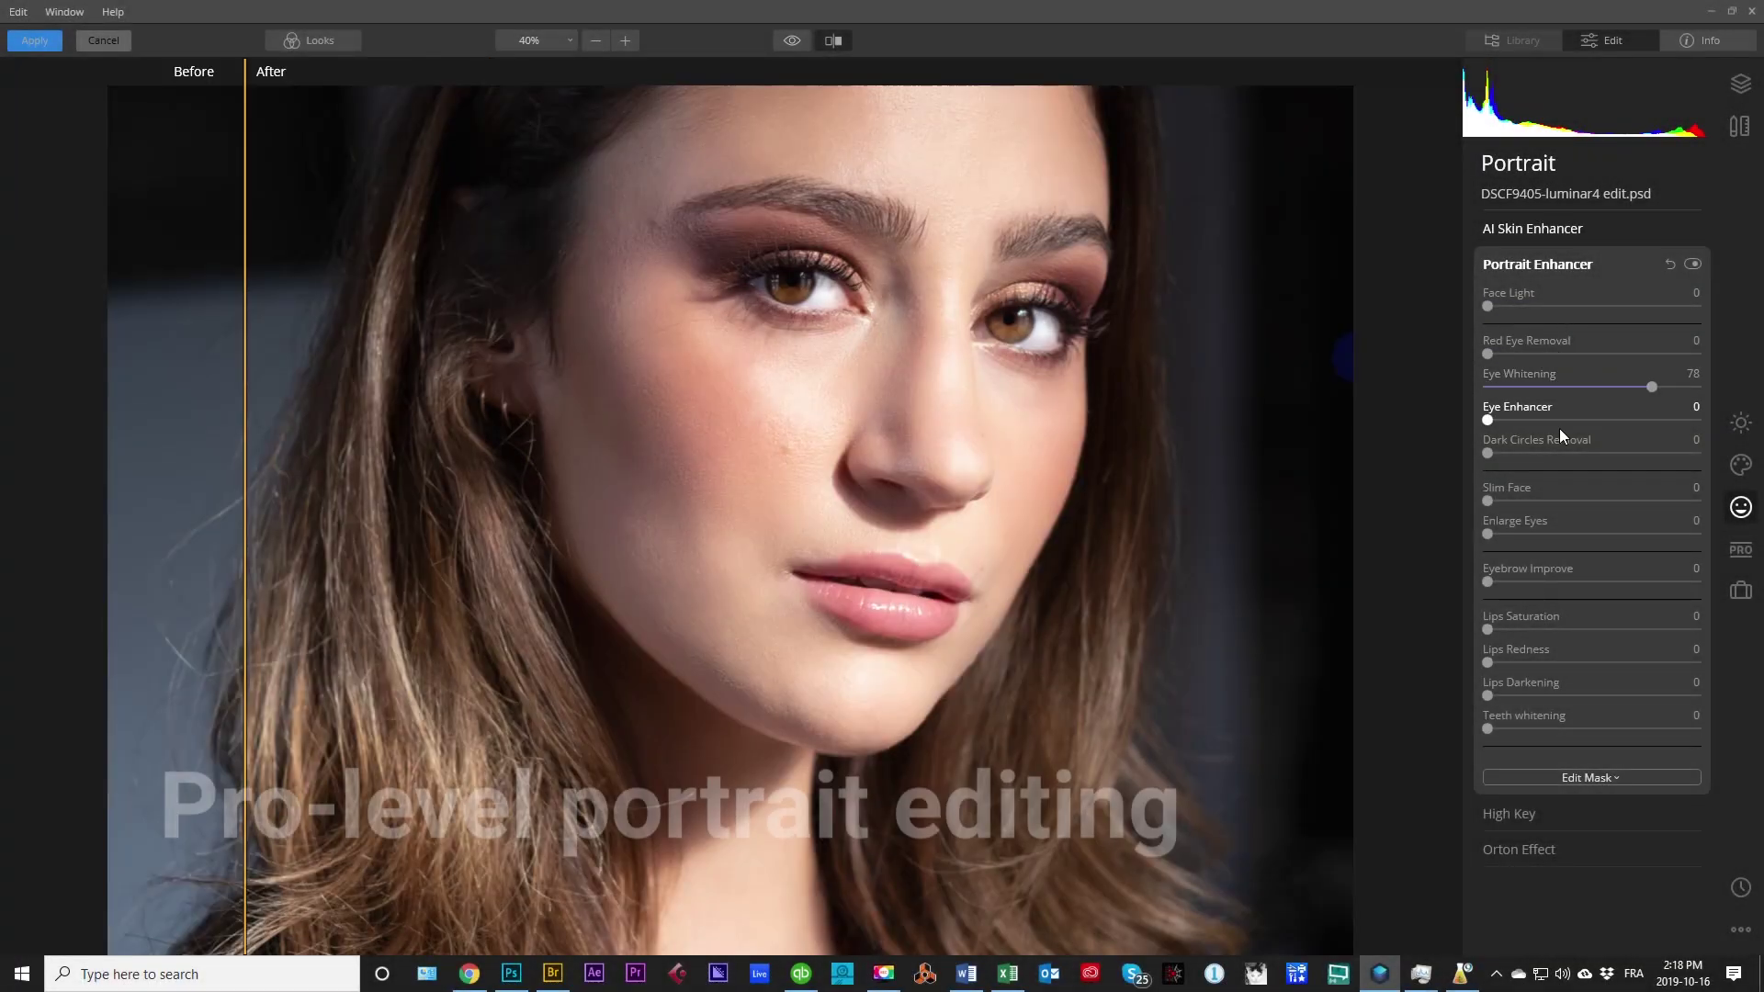
pyautogui.moveTo(244, 433); pyautogui.dragTo(402, 434)
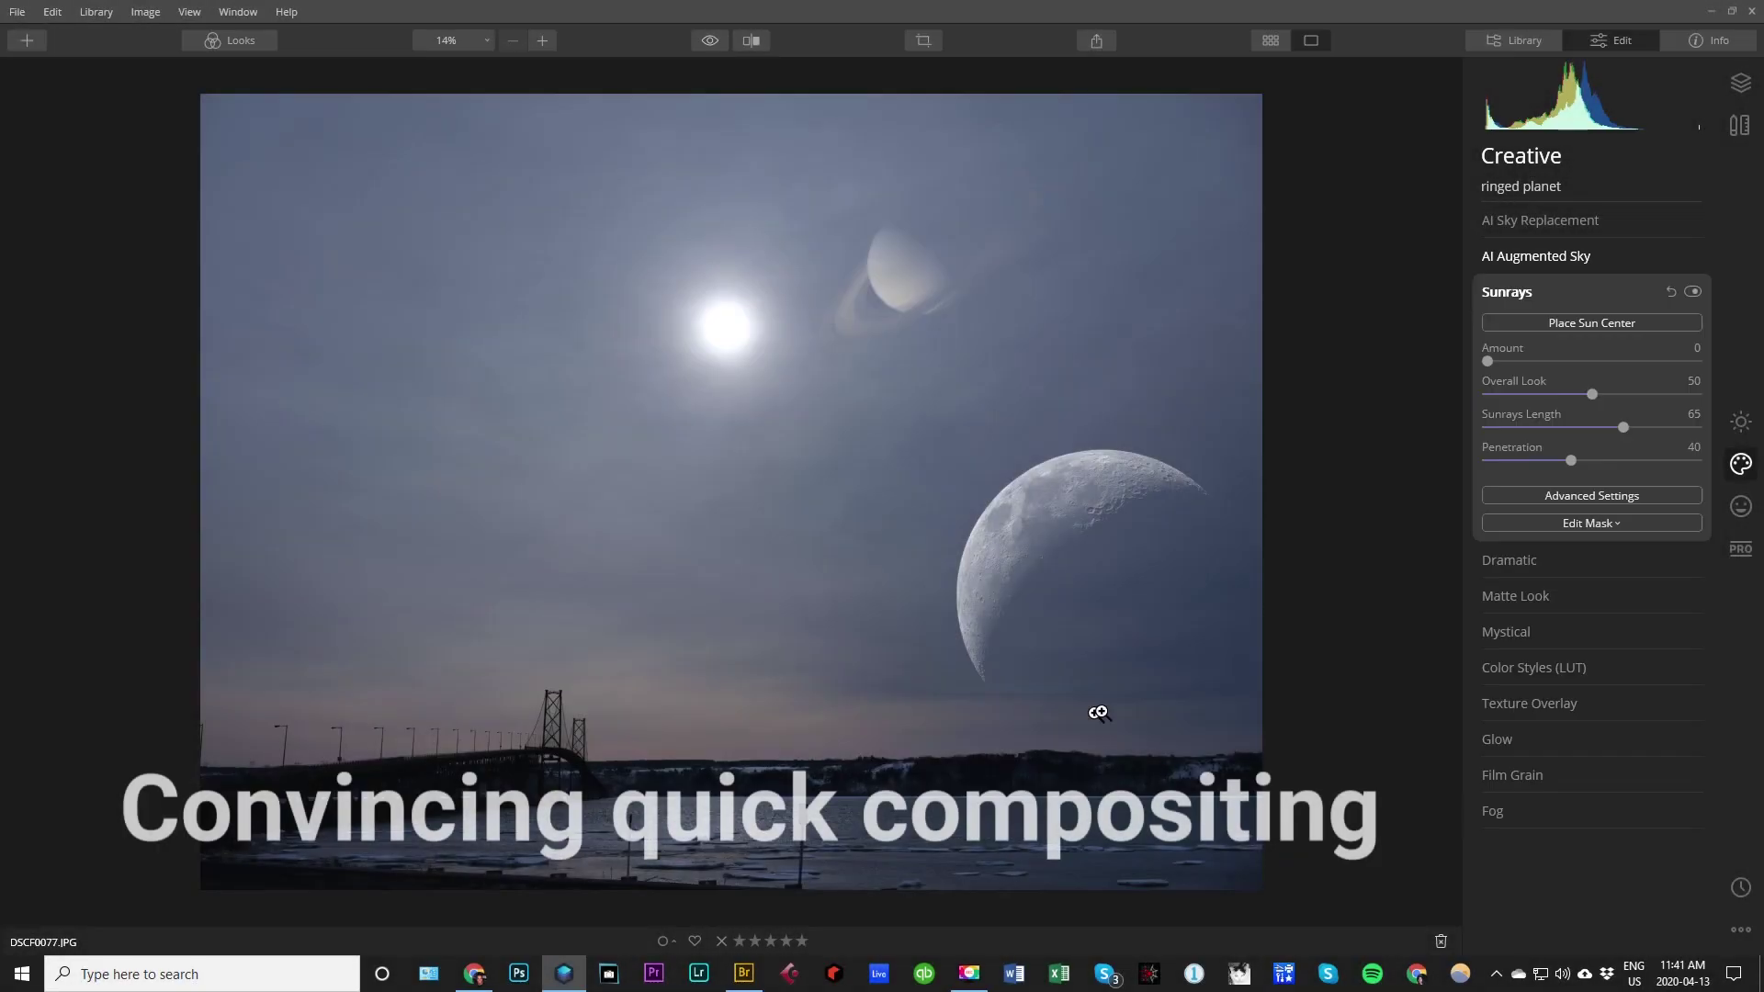
# - Add Sunrays with an amount of 19, centre them on the bright sun and show the advanced settings
pyautogui.moveTo(1487, 362); pyautogui.dragTo(1580, 361)
pyautogui.click(1592, 323)
pyautogui.click(722, 349)
pyautogui.click(1592, 496)
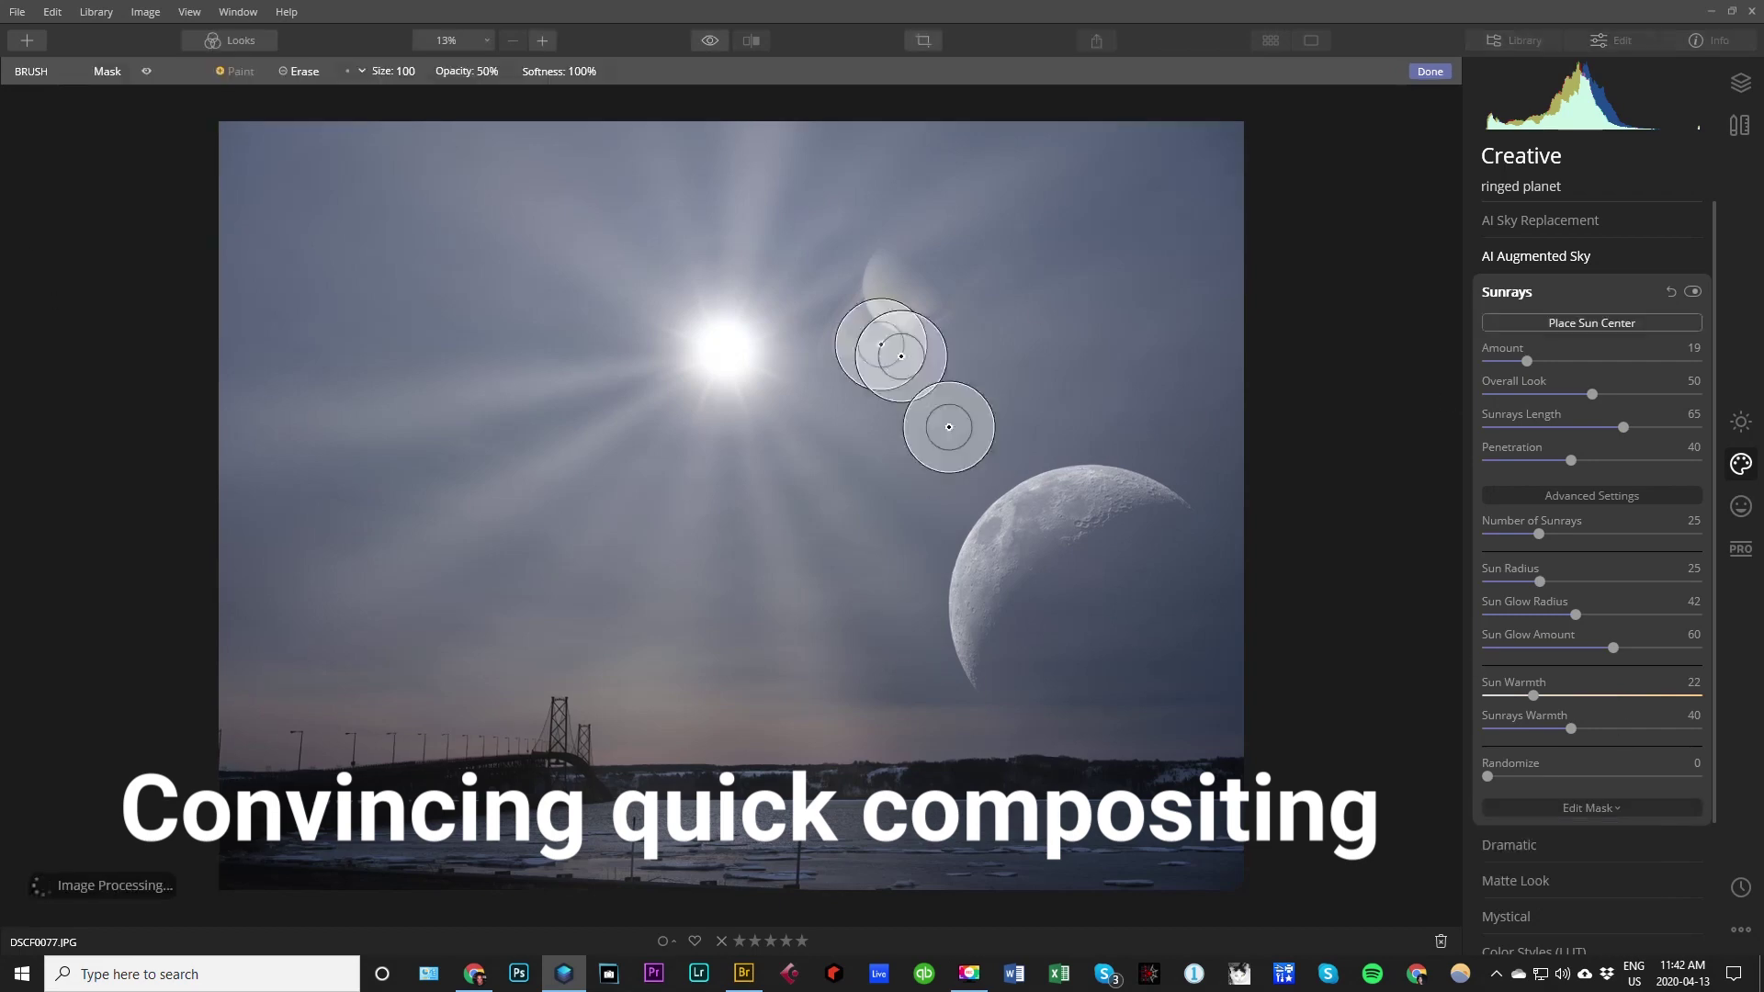
# - Brush the Sunrays mask around the ringed planet with size 100, 50% opacity and 100% softness
pyautogui.moveTo(844, 266); pyautogui.dragTo(964, 551)
pyautogui.moveTo(749, 505); pyautogui.dragTo(651, 651)
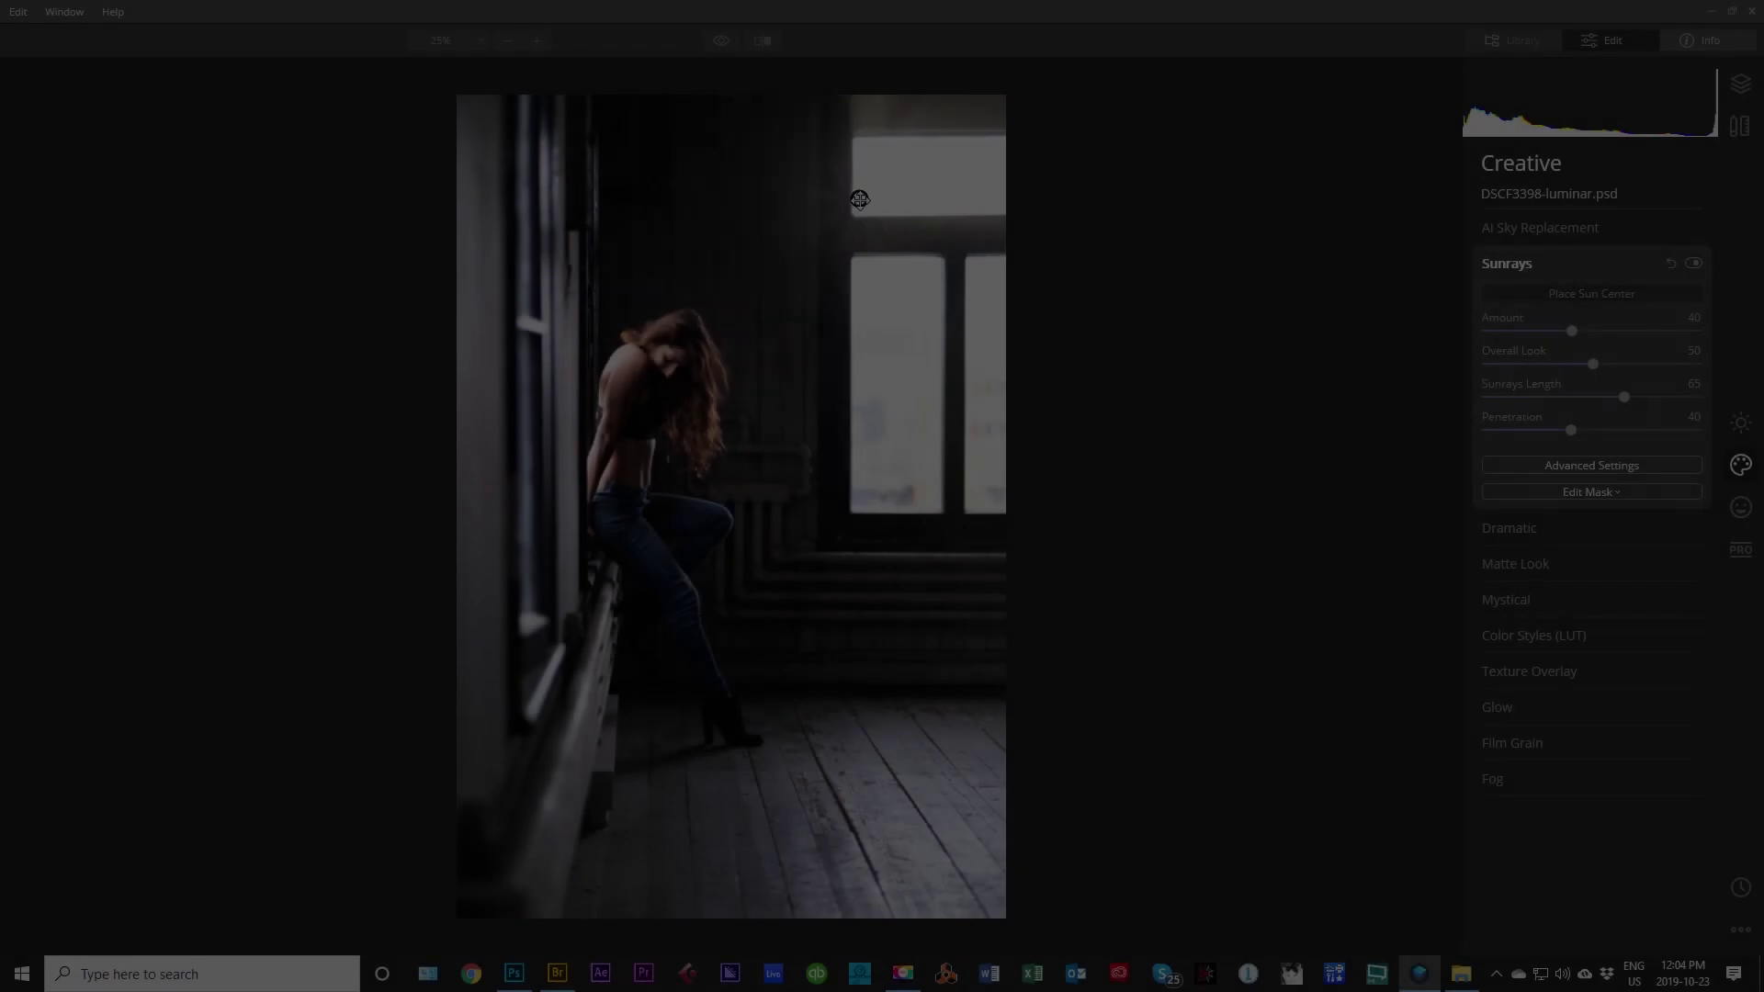
# - Move the Sunrays centre onto the bright upper window pane in DSCF3398-luminar.psd
pyautogui.moveTo(859, 199); pyautogui.dragTo(836, 253)
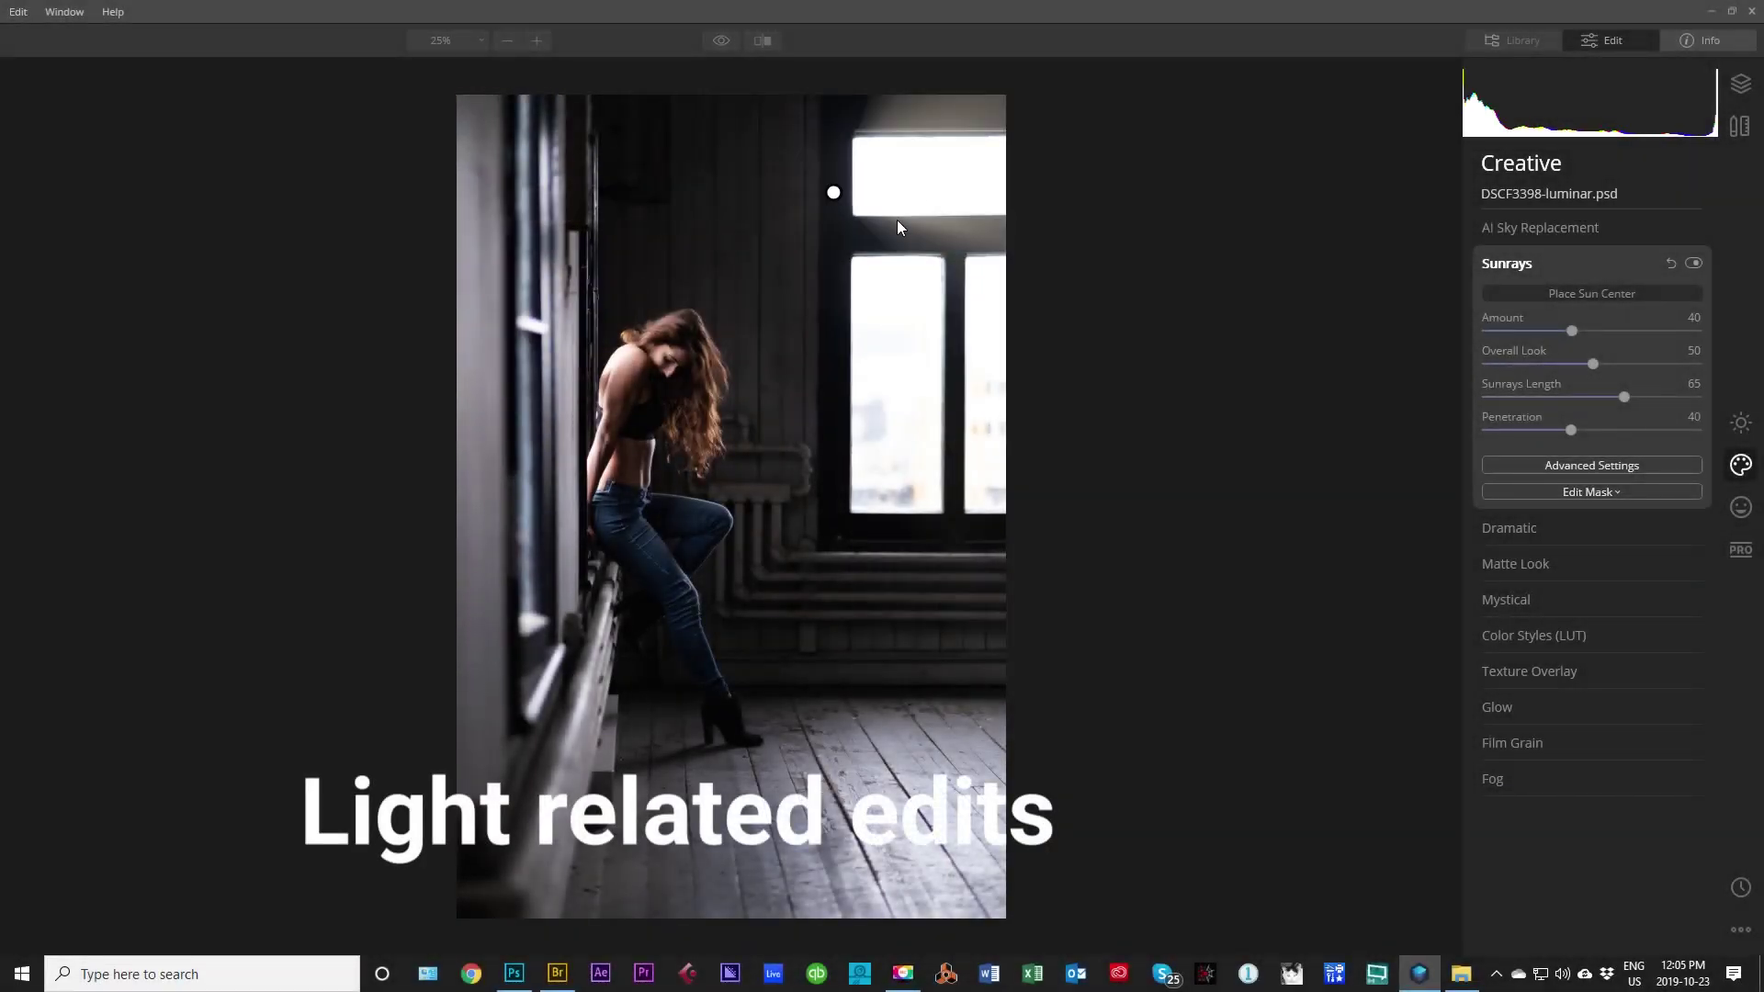
pyautogui.moveTo(833, 192); pyautogui.dragTo(887, 193)
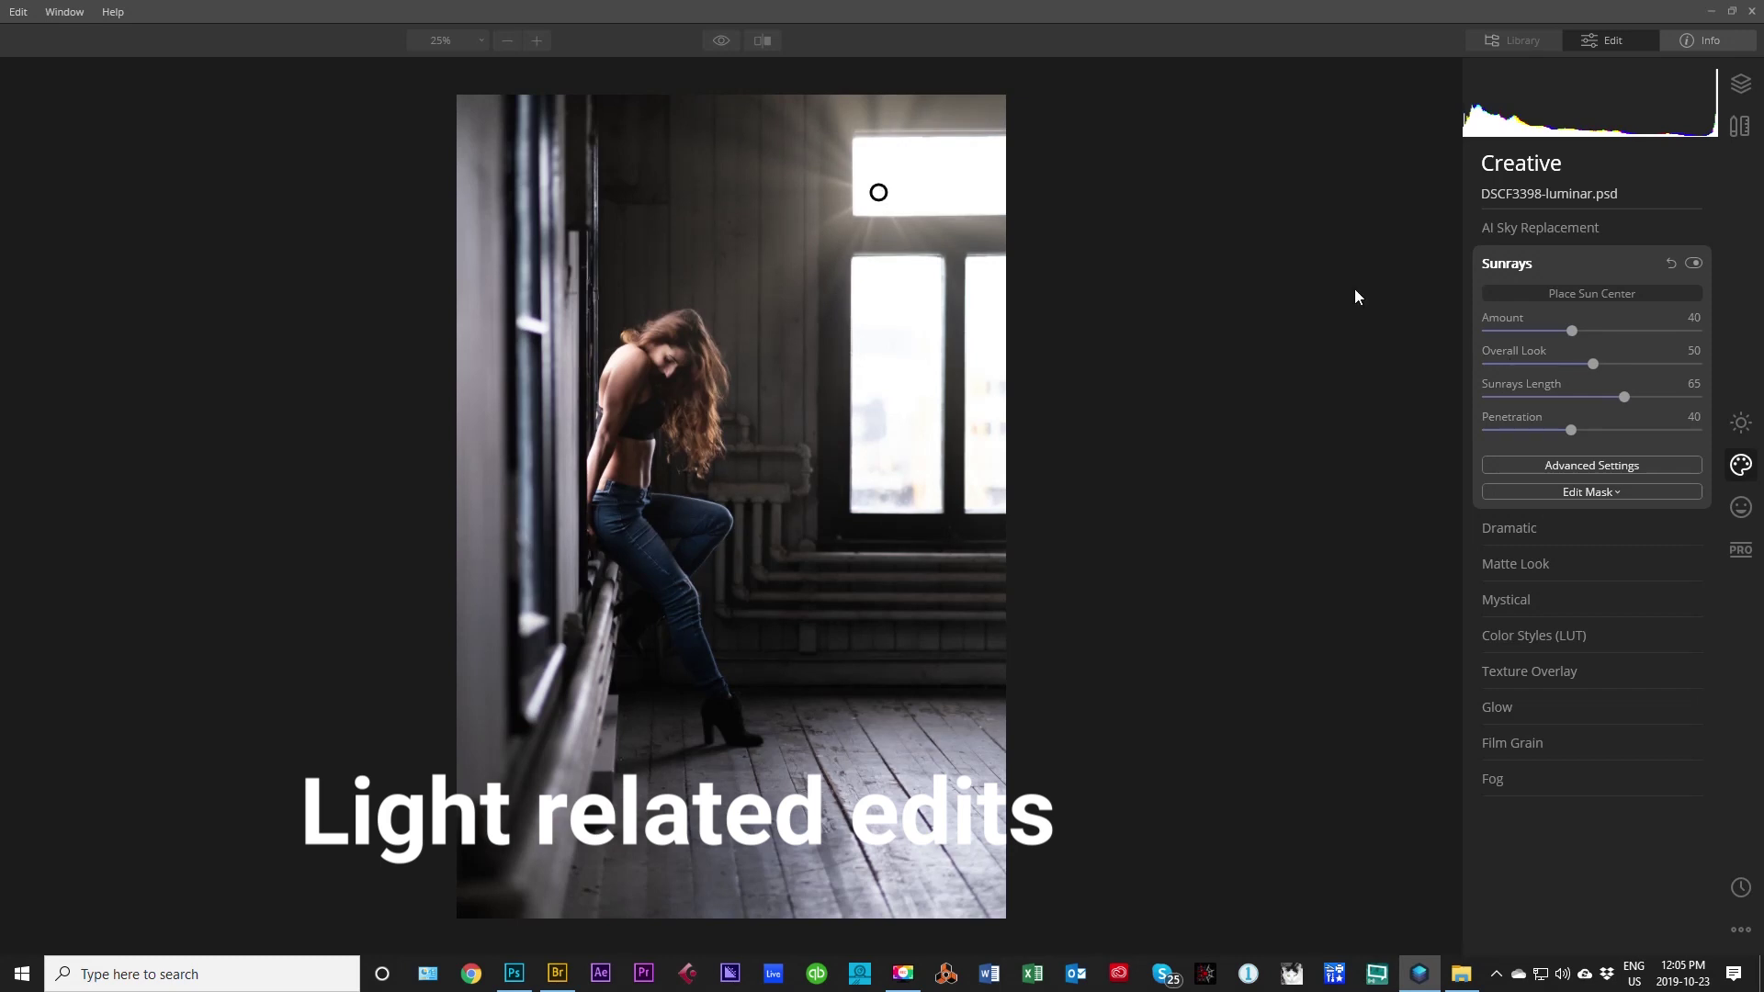
pyautogui.moveTo(1592, 329); pyautogui.dragTo(1594, 369)
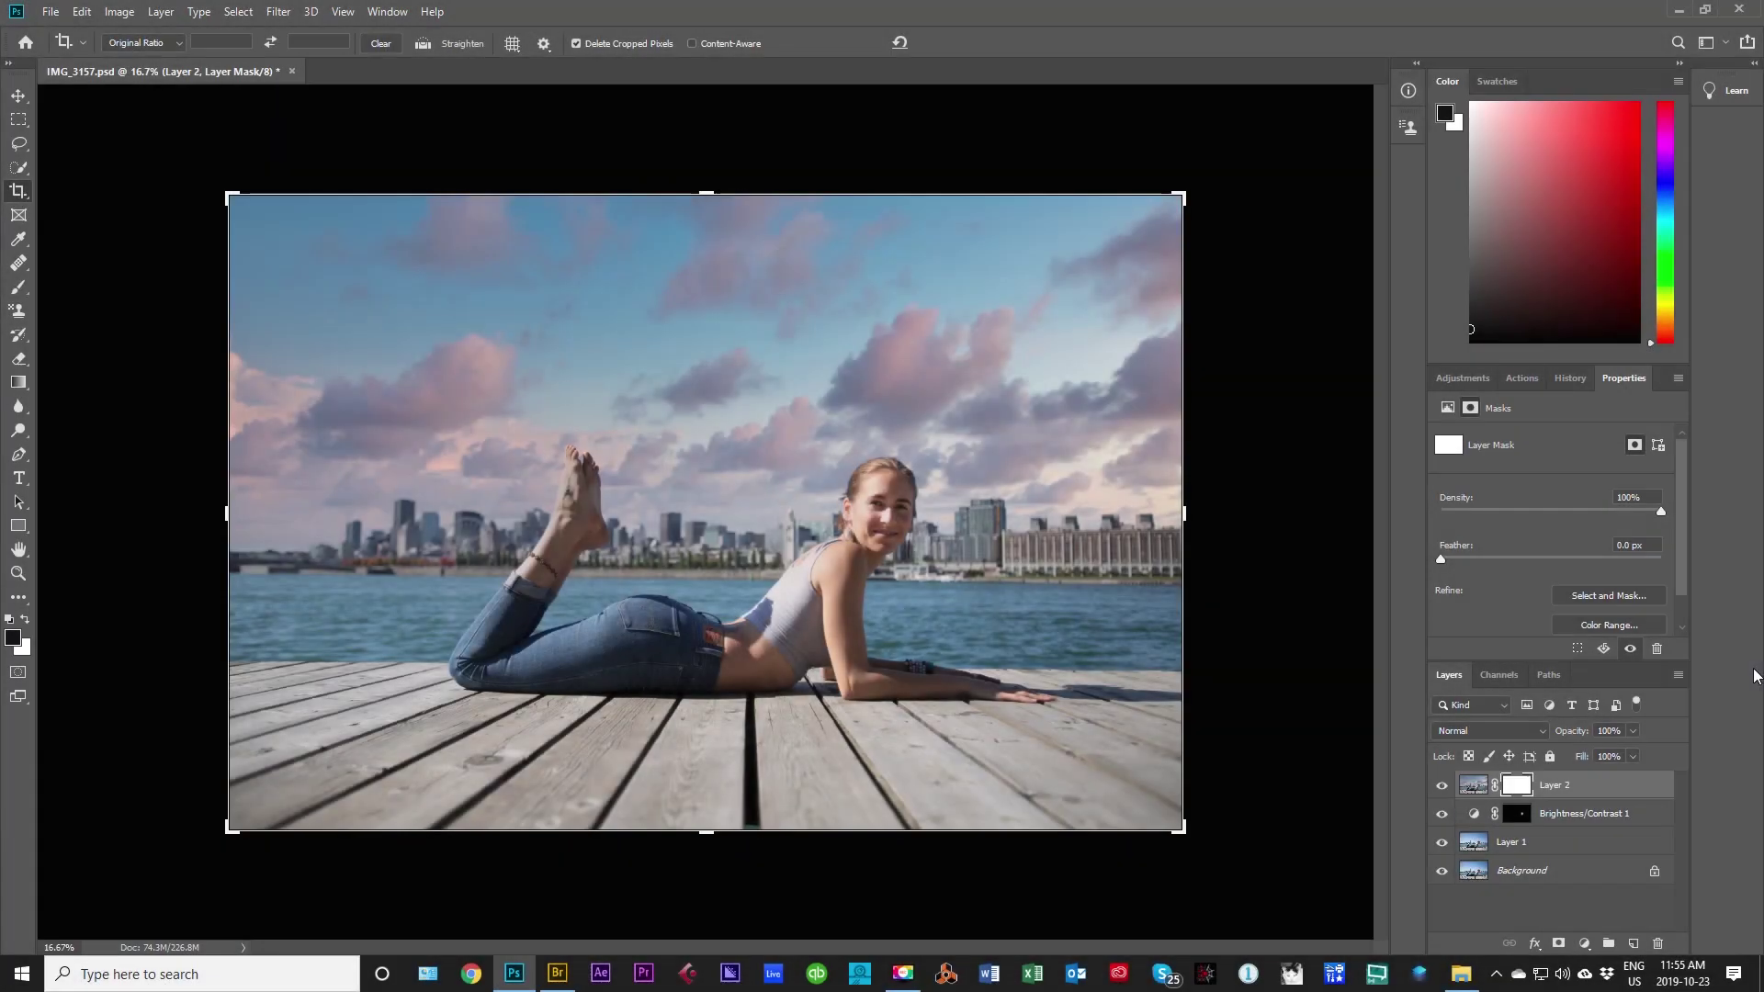
# - In Photoshop, try Layer 2's replaced sky at 43% fill and return the fill to 100%
pyautogui.click(1633, 757)
pyautogui.click(1586, 776)
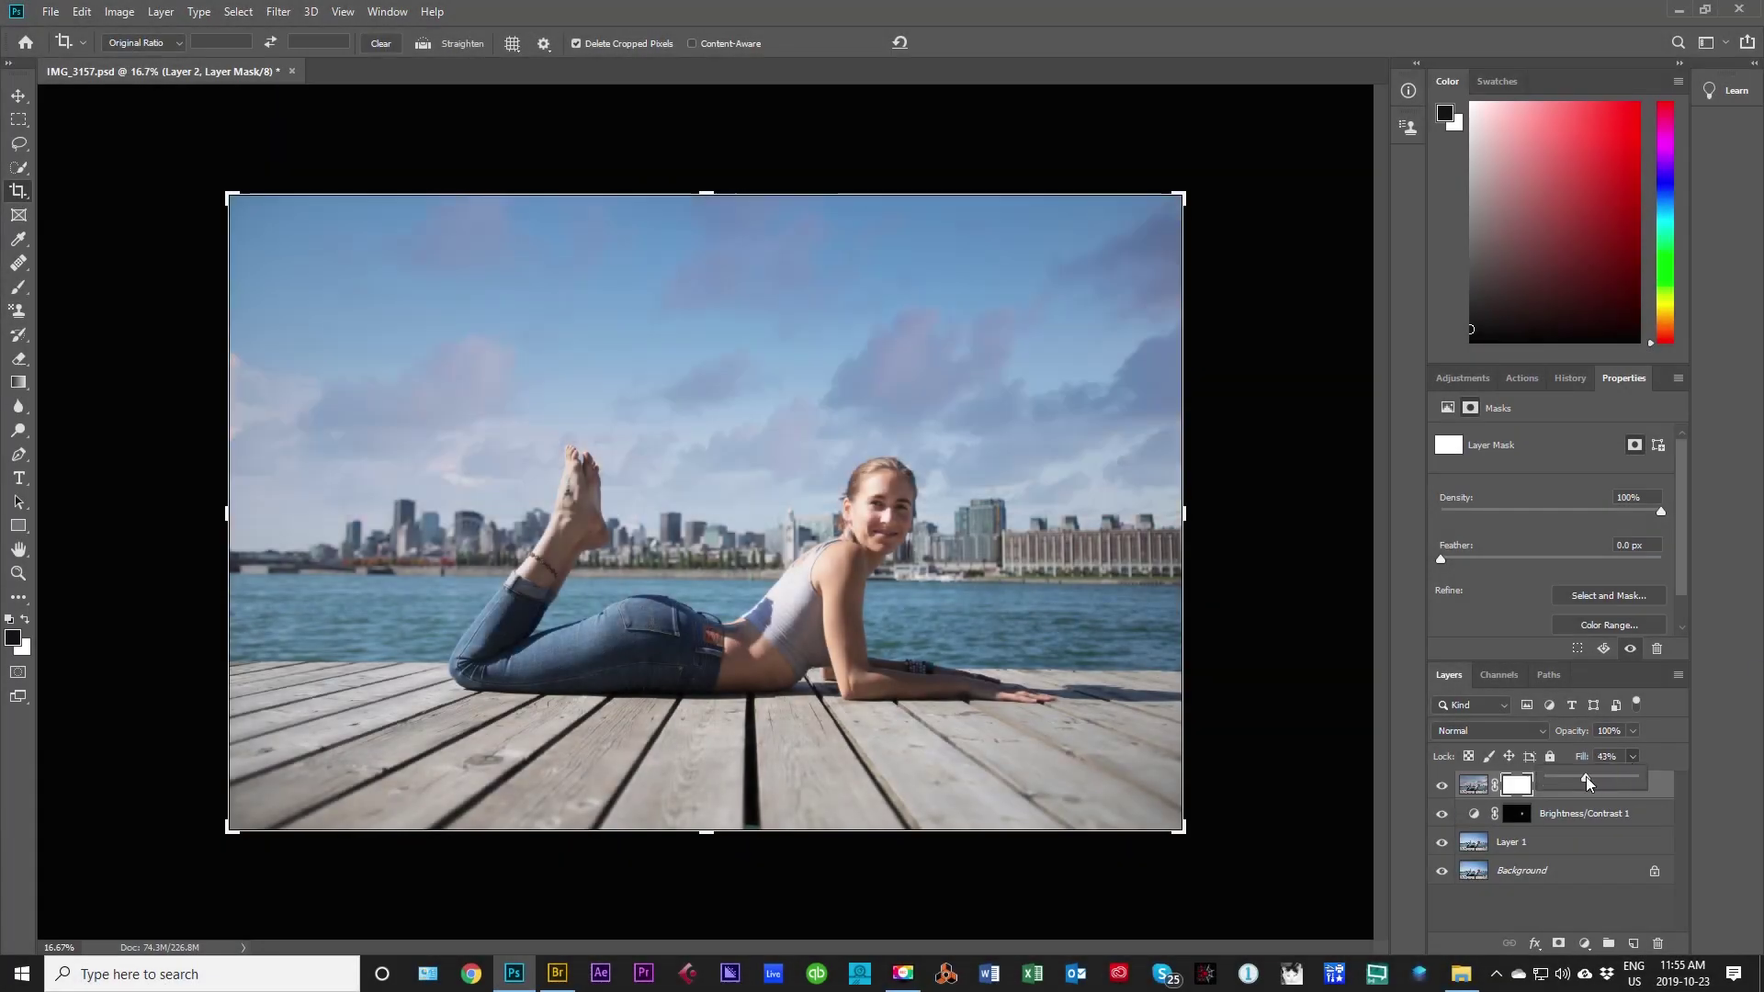
pyautogui.moveTo(1590, 775); pyautogui.dragTo(1642, 779)
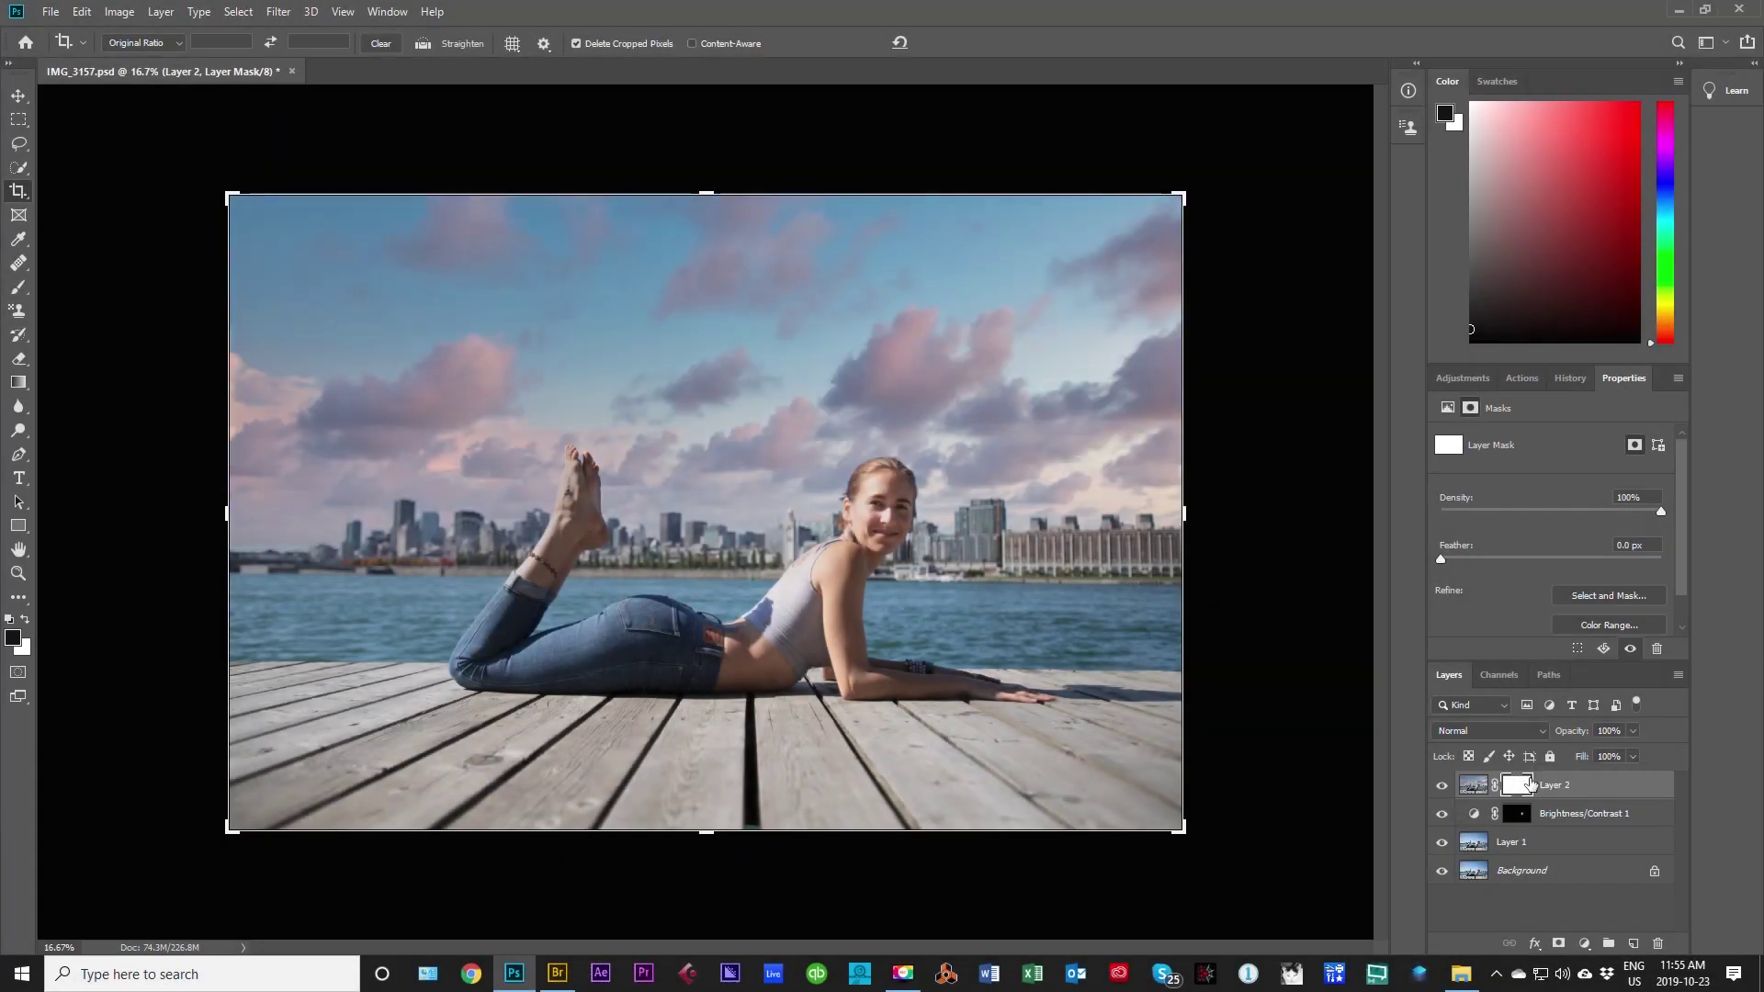
# - Invert Layer 2's mask to black and paint across the sky with a white brush
pyautogui.hotkey('ctrl', 'i')
pyautogui.press('b')
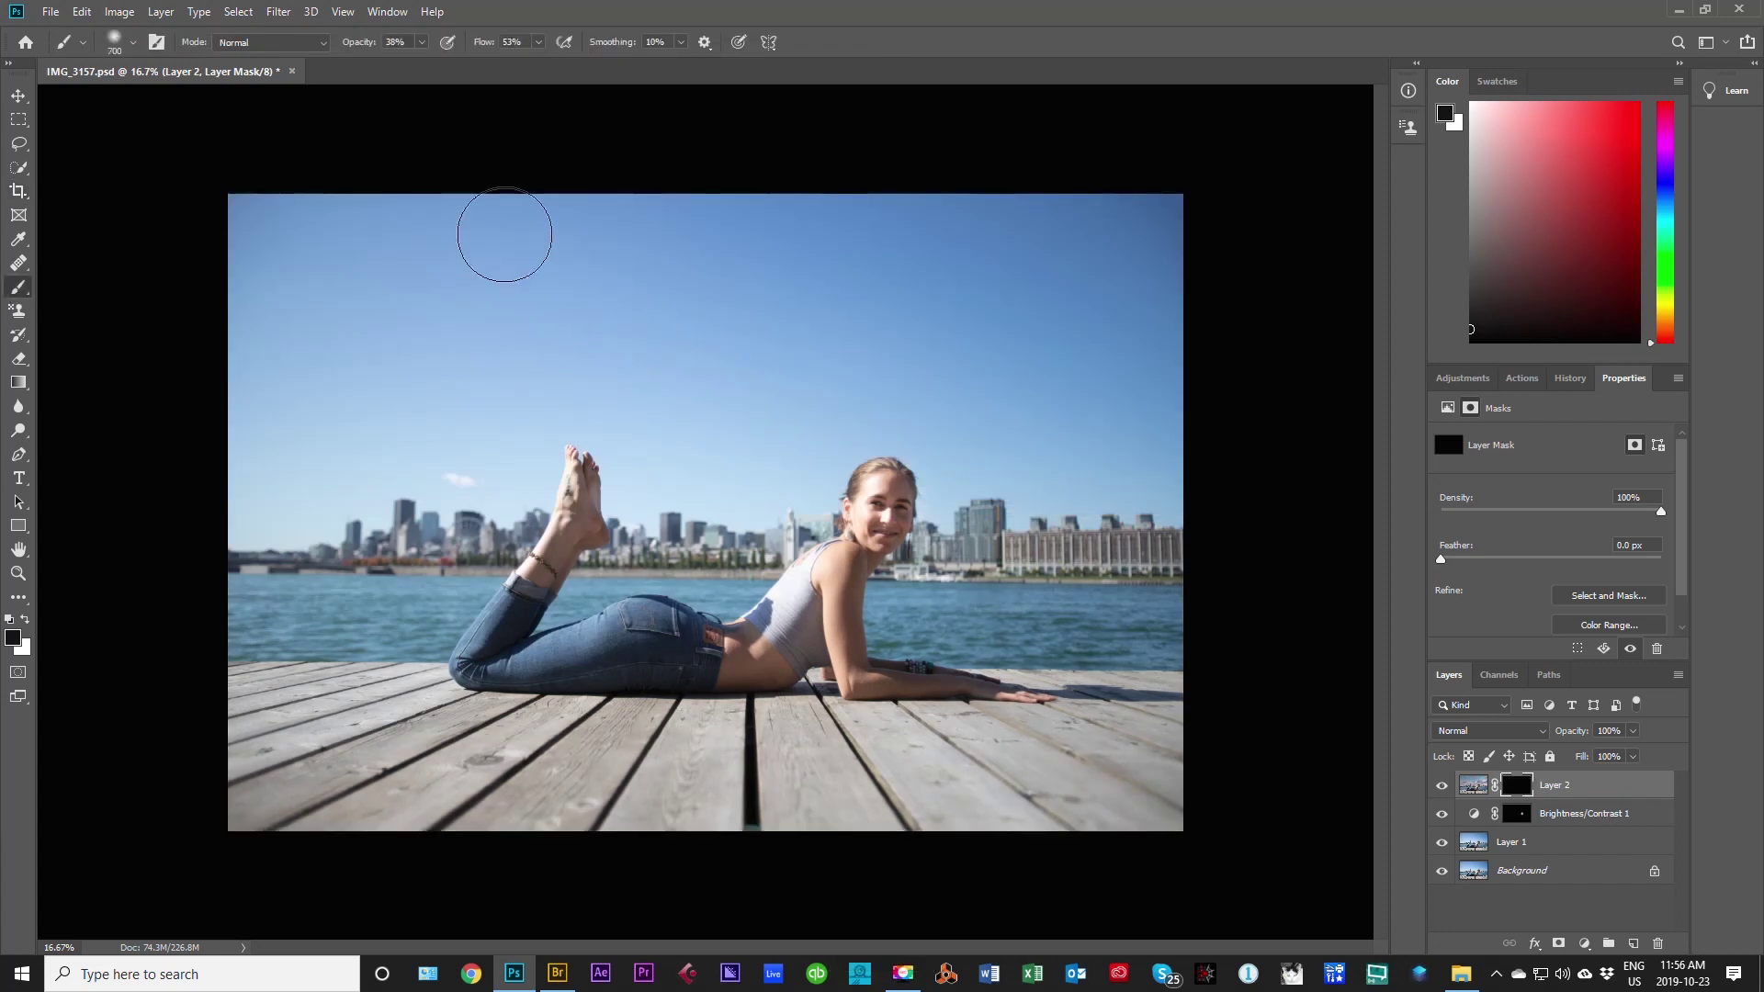
pyautogui.press('x')
pyautogui.moveTo(493, 388)
pyautogui.mouseDown()
pyautogui.moveTo(396, 327)
pyautogui.moveTo(949, 339)
pyautogui.moveTo(1146, 395)
pyautogui.mouseUp()
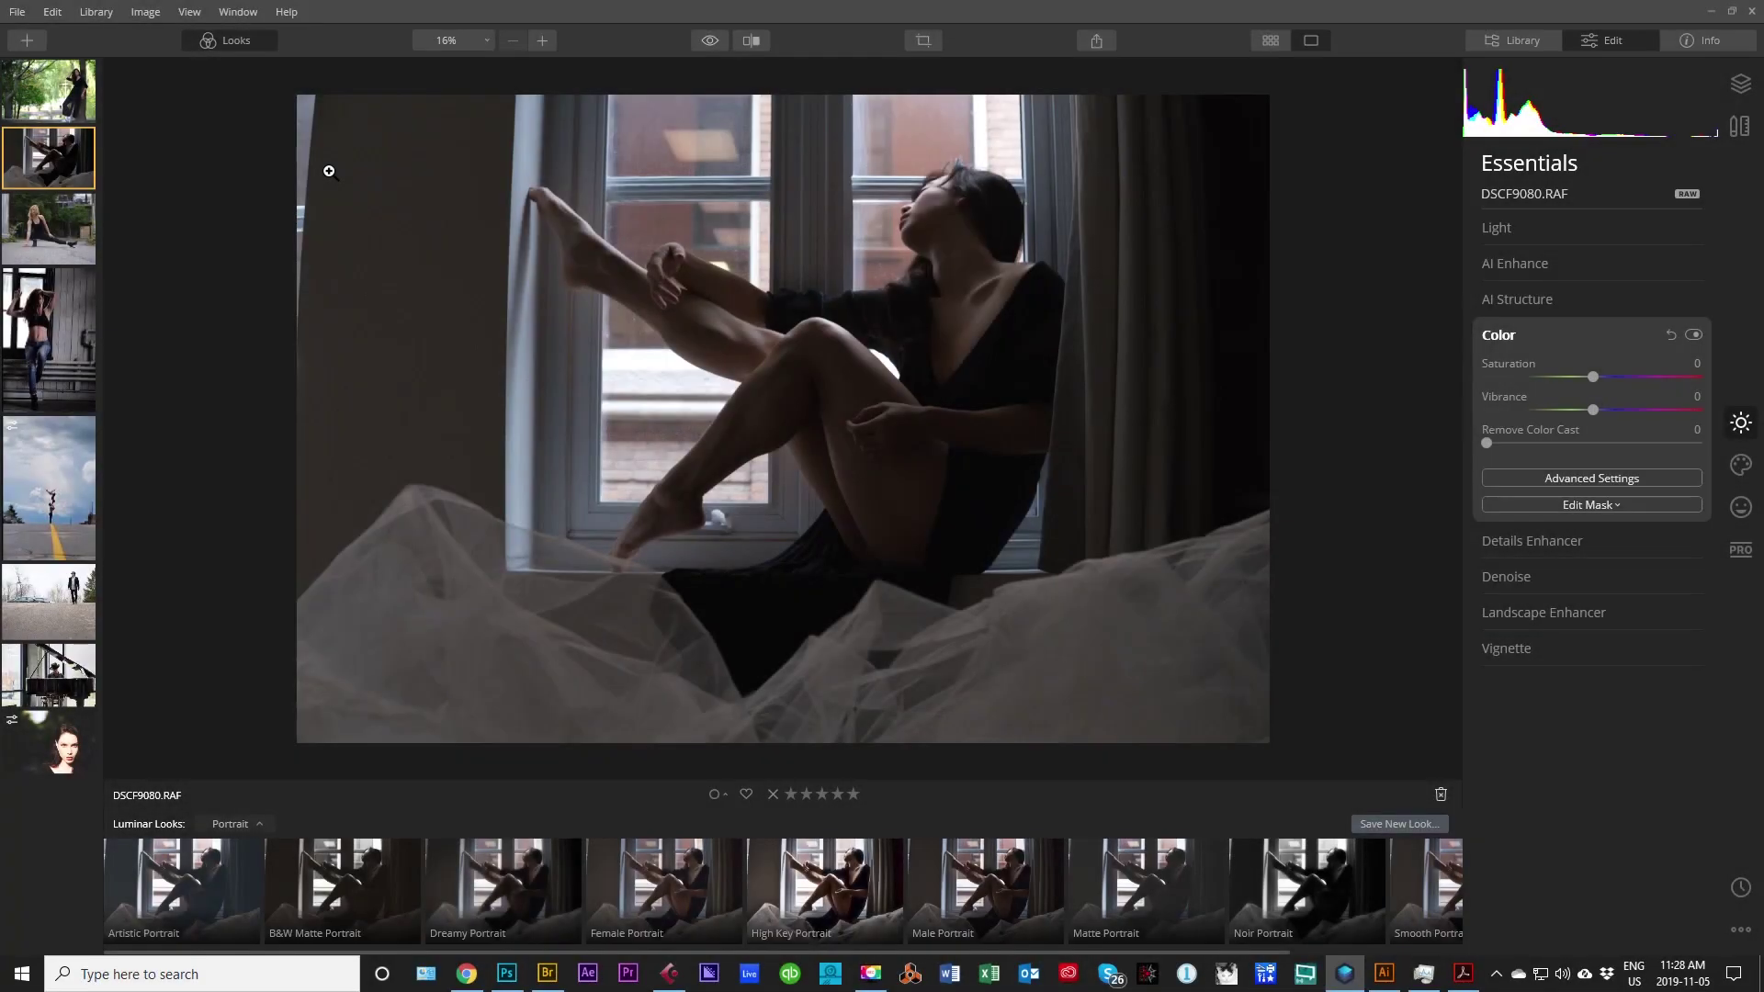
# - In Luminar, switch the looks collection to Dramatic and apply the Dramatic Look to DSCF9080.RAF at amount 100
pyautogui.click(229, 824)
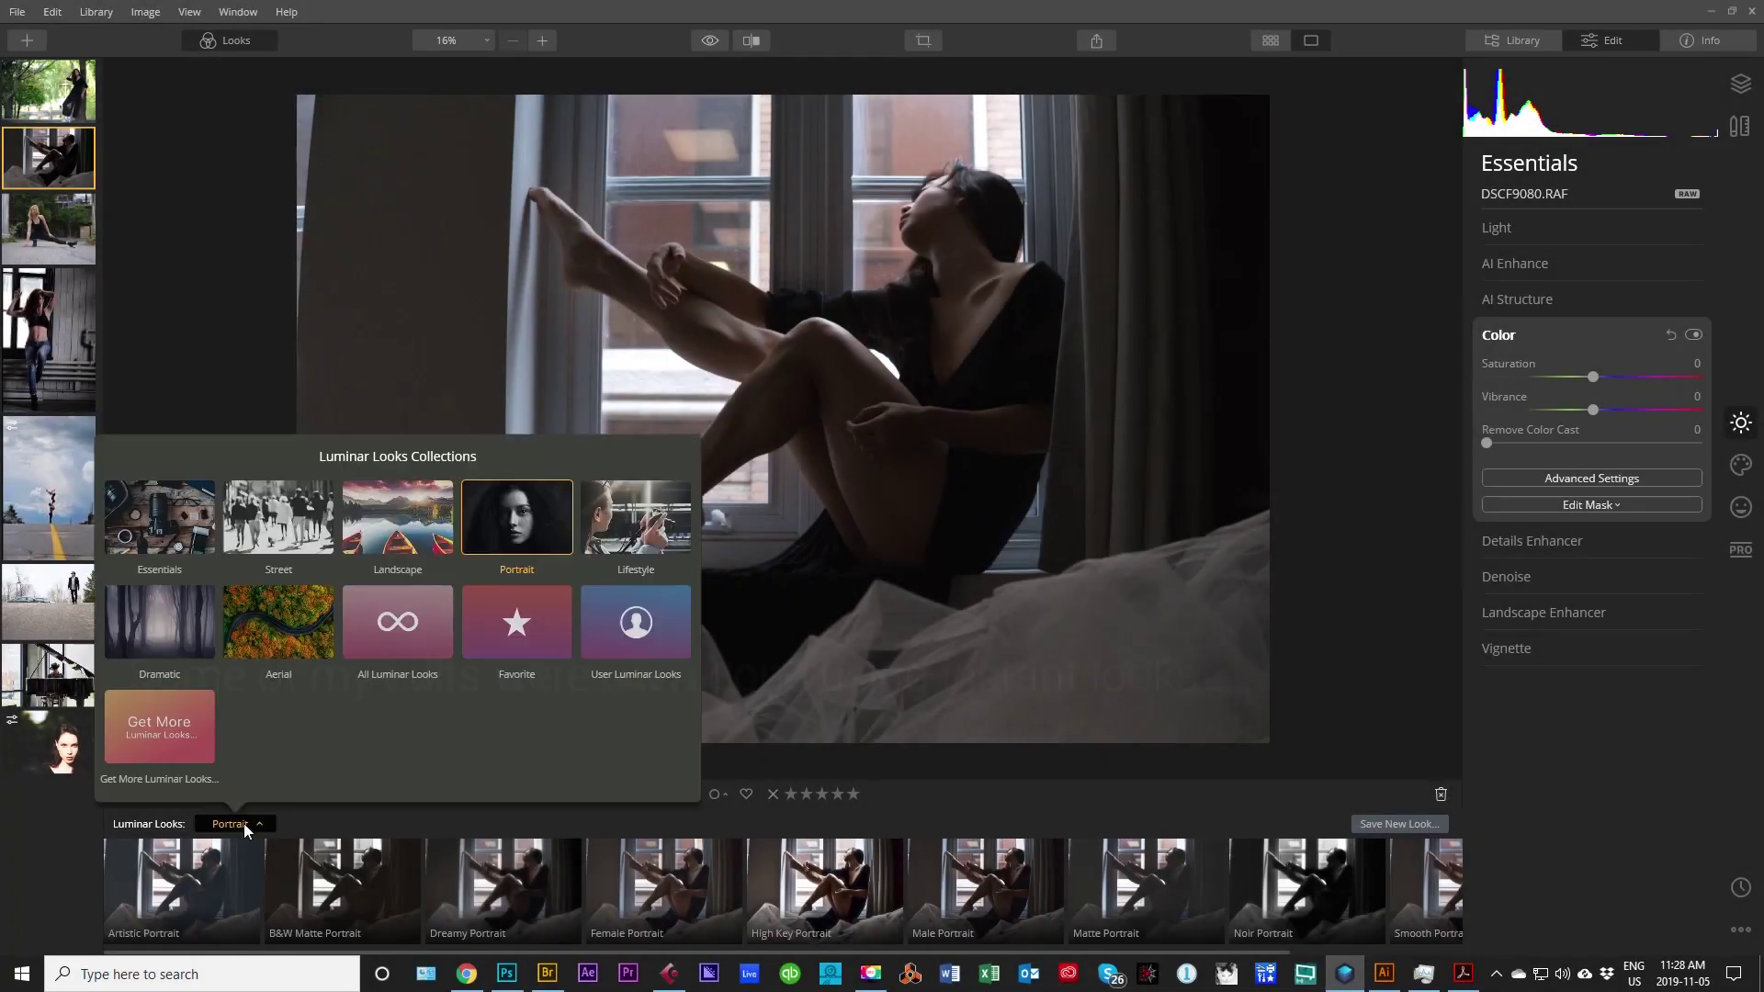
pyautogui.click(275, 512)
pyautogui.click(821, 878)
pyautogui.rightClick(57, 154)
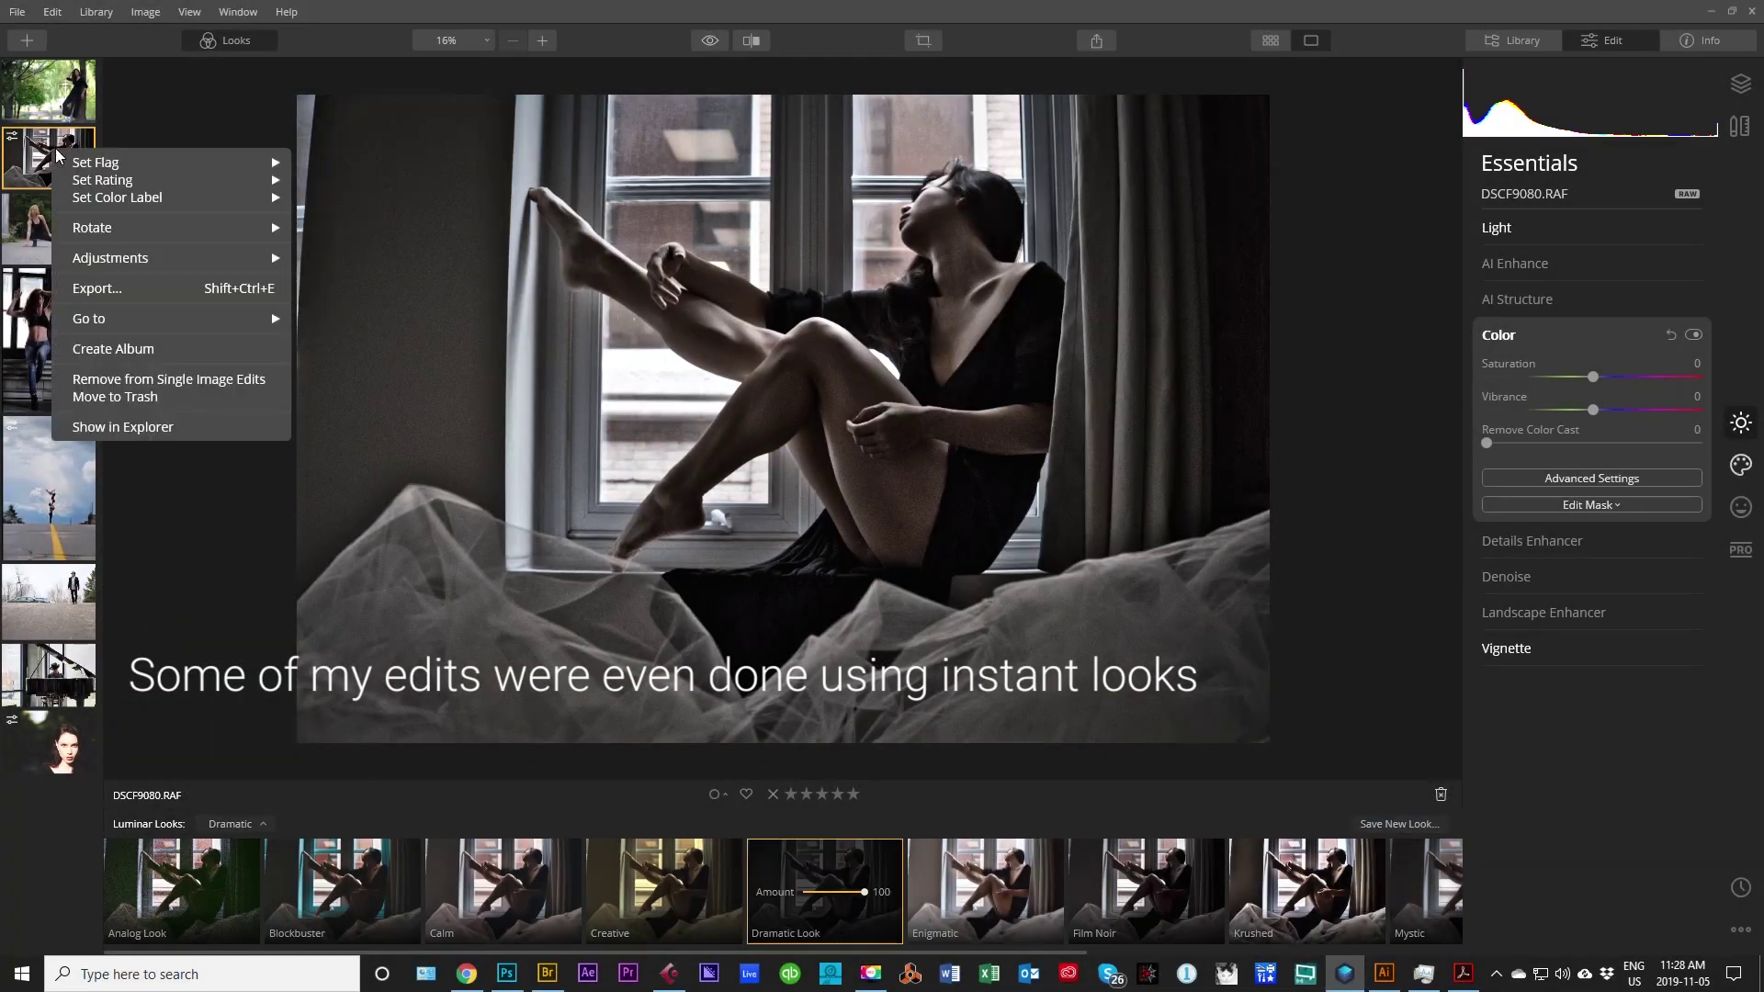
pyautogui.click(494, 339)
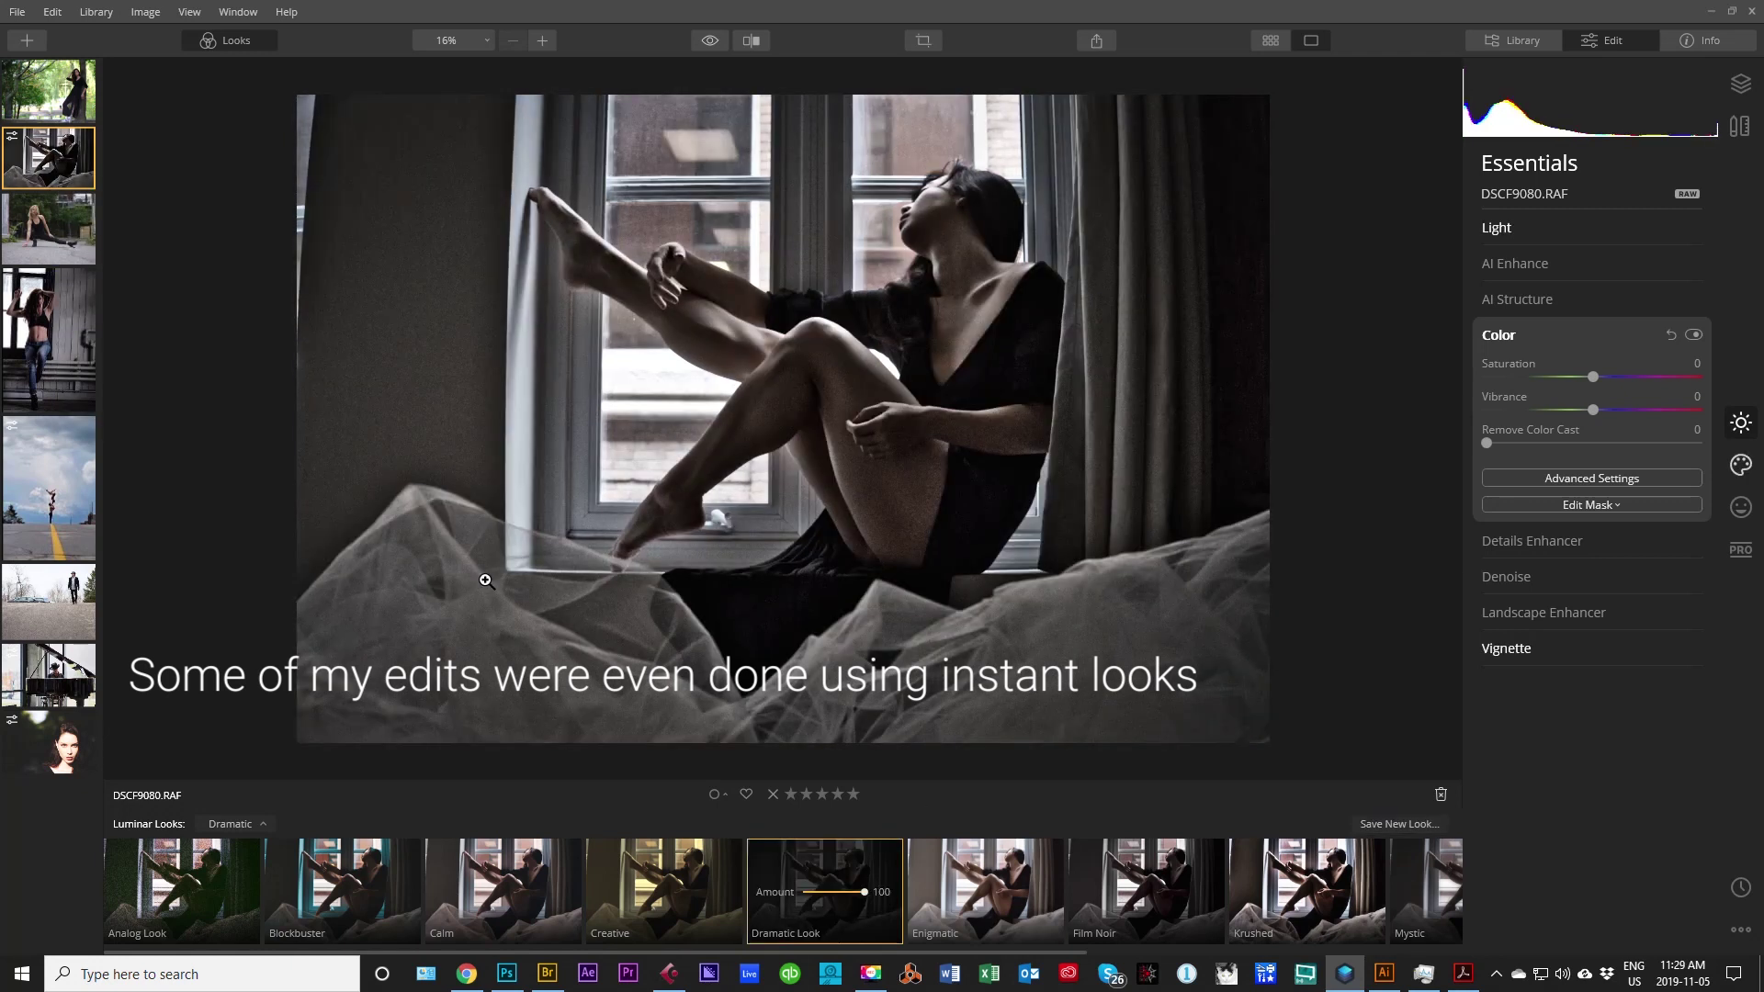
# - Apply the Film Noir look with an amount of 27 and show its Vignette settings
pyautogui.click(946, 903)
pyautogui.click(1146, 882)
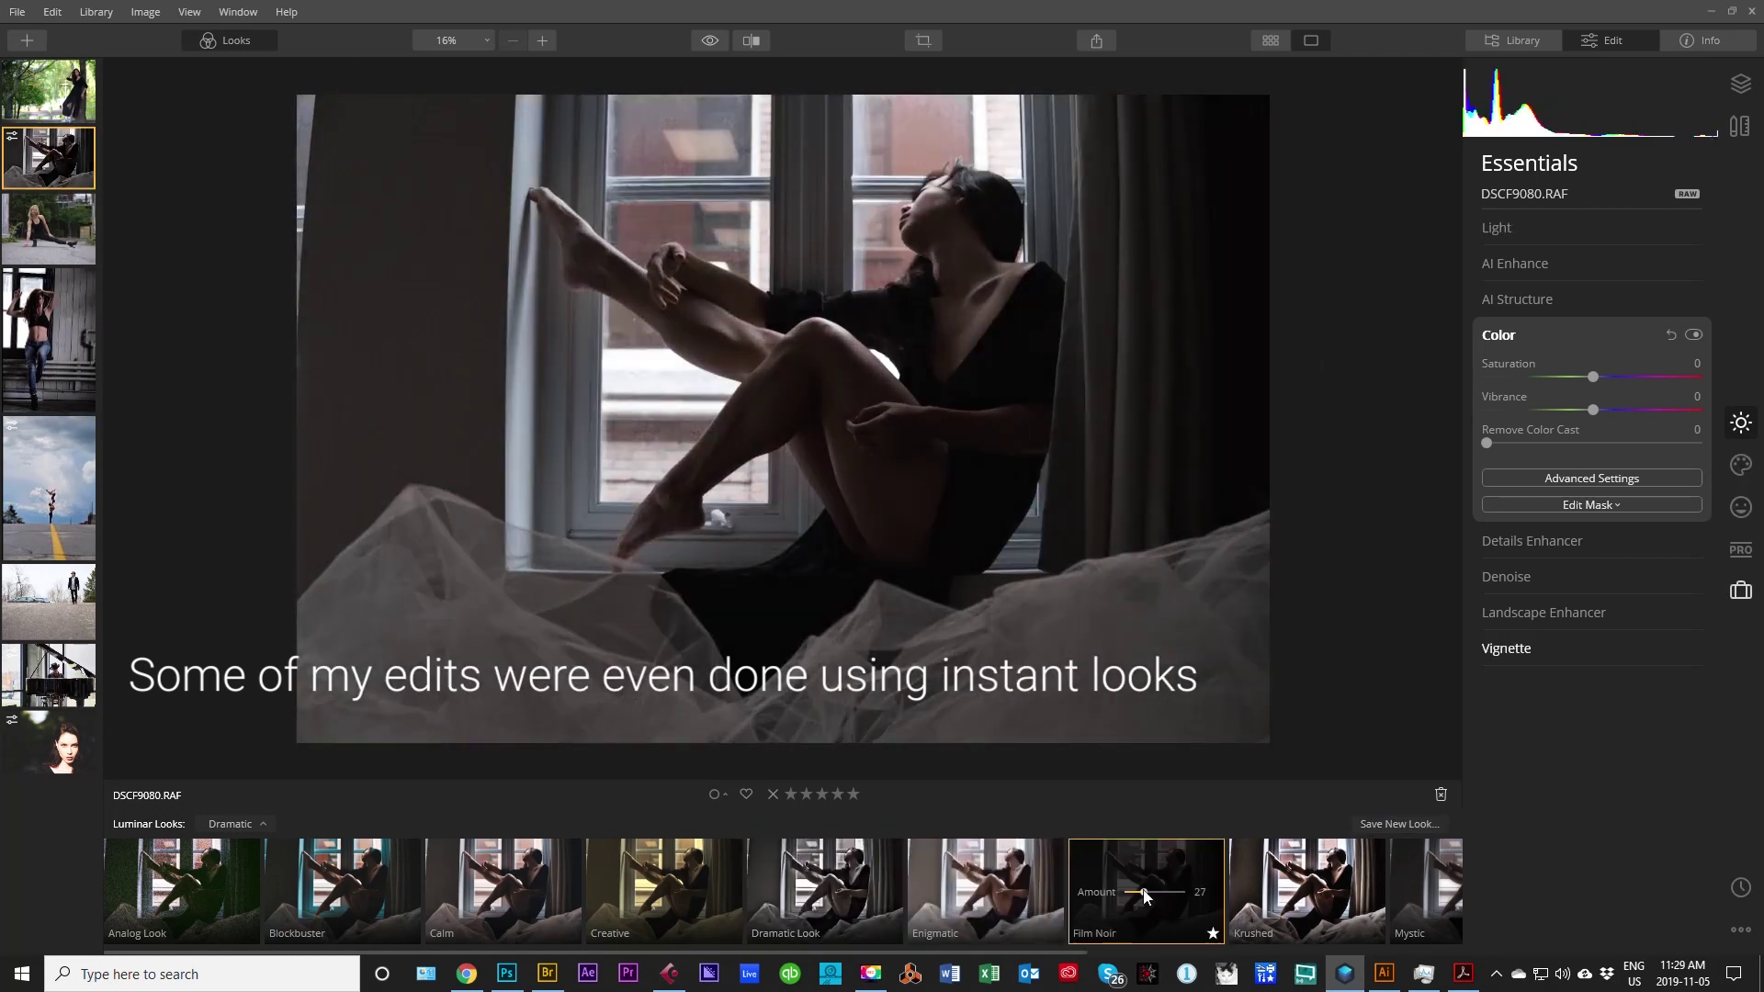
pyautogui.click(1507, 647)
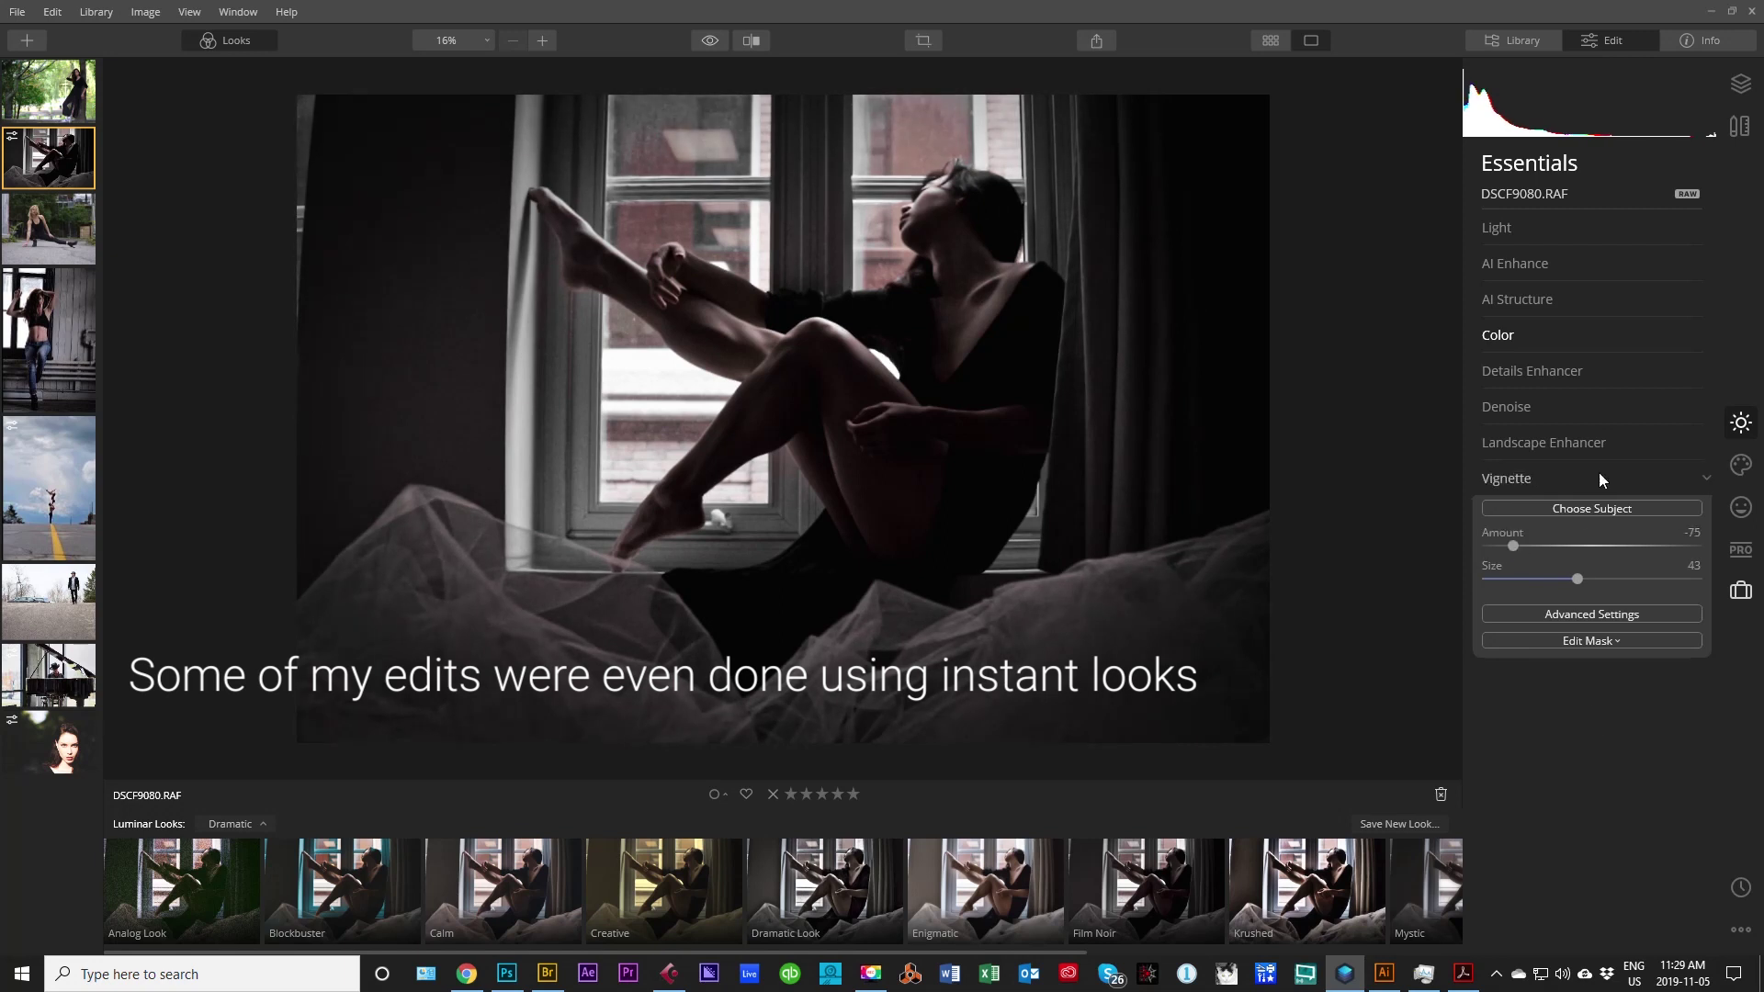
# - Try the Remarkable look at an amount of 70 and undo it
pyautogui.scroll(-3, 1273, 874)
pyautogui.click(1273, 874)
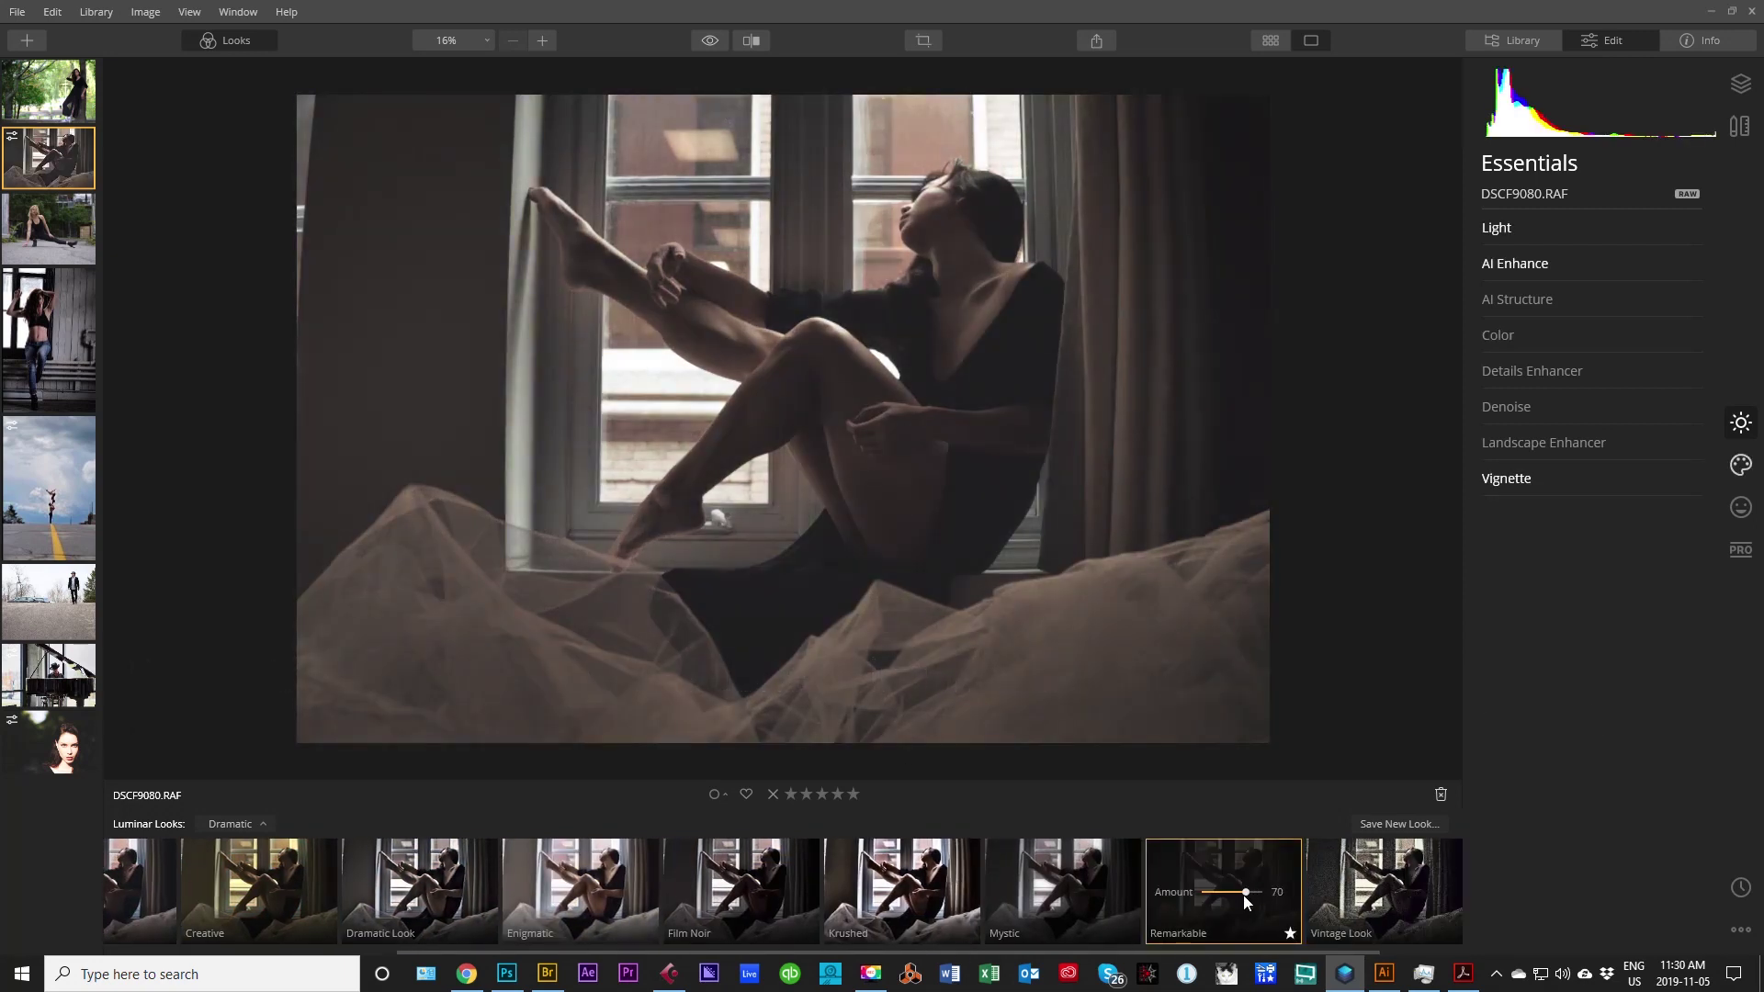
pyautogui.hotkey('ctrl', 'z')
# - Set the Color saturation to -61 and switch the looks collection to All Luminar Looks
pyautogui.click(1499, 334)
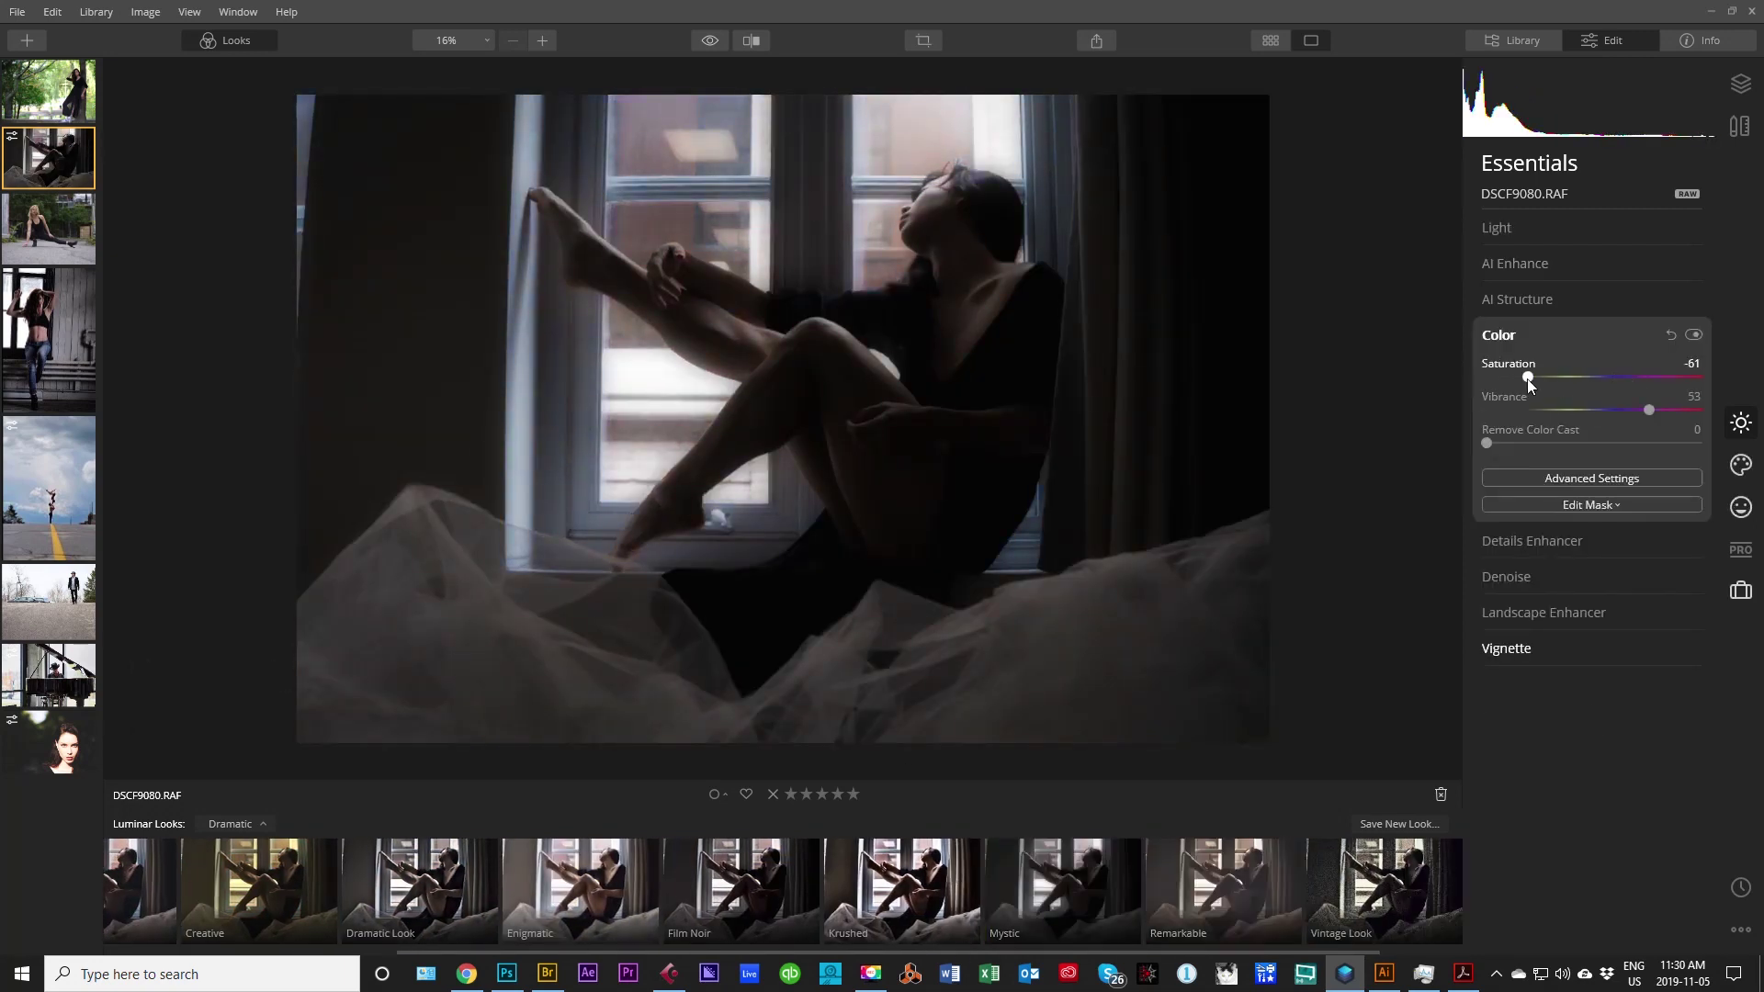
pyautogui.click(236, 824)
pyautogui.click(389, 622)
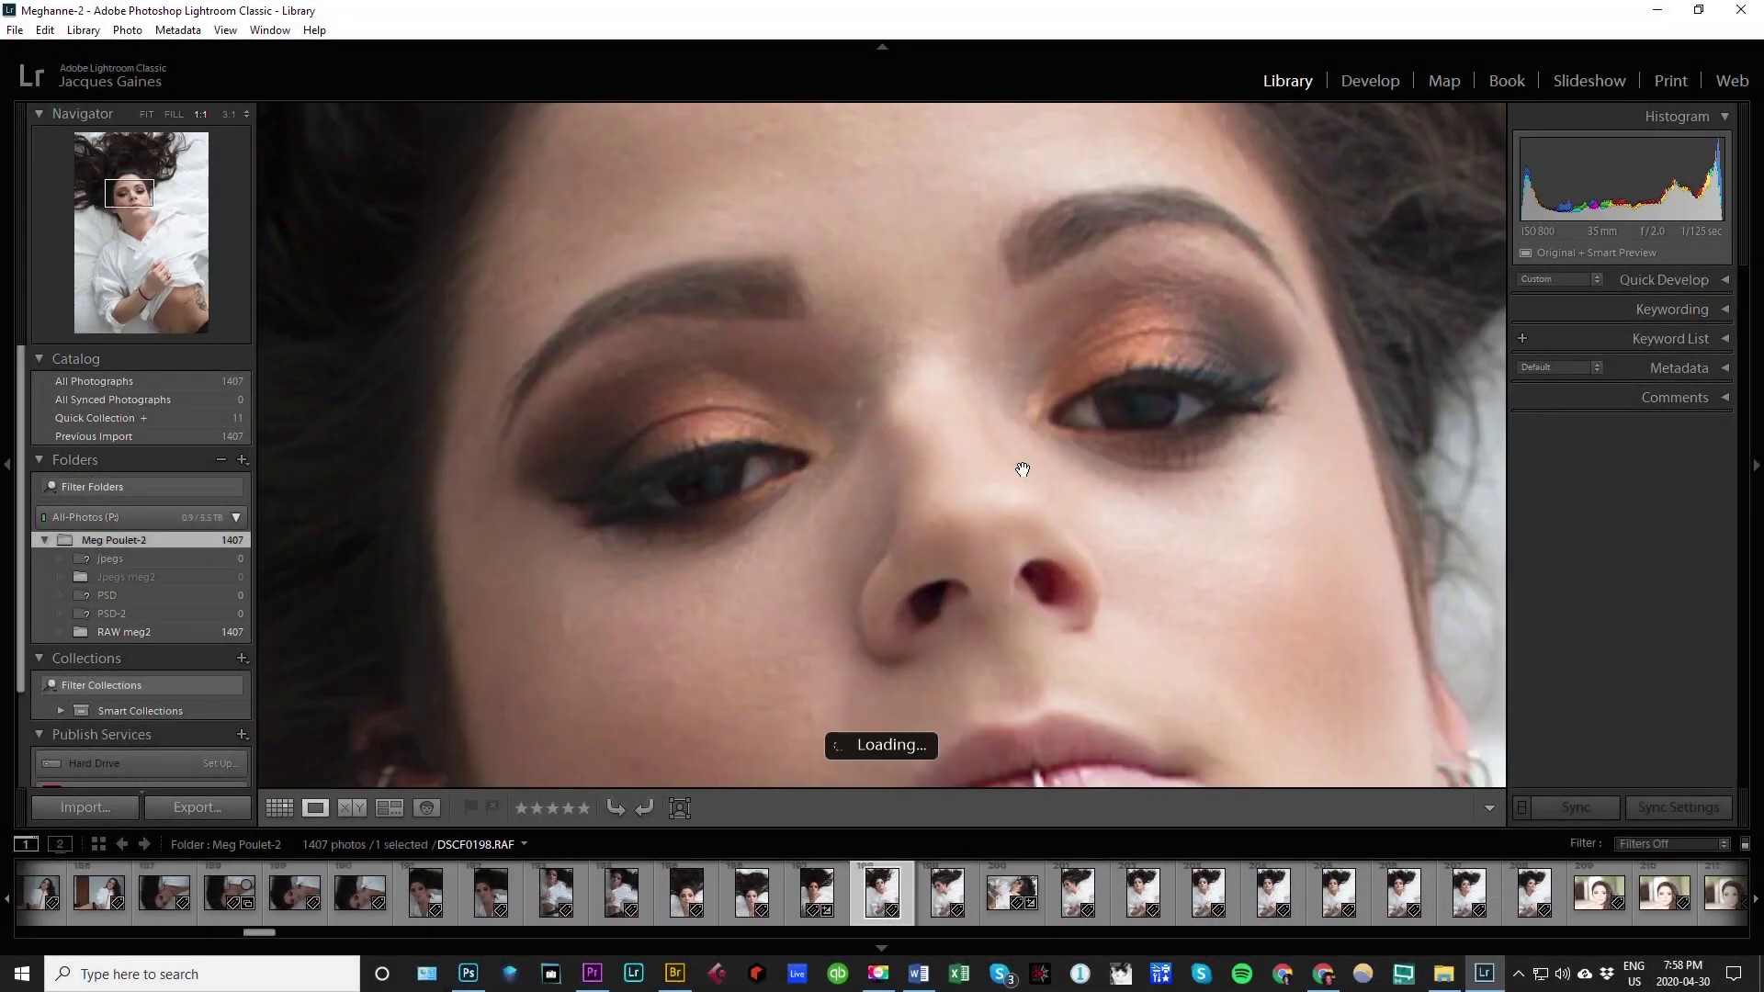
# - In Lightroom, leave the close-up of DSCF0198.RAF and step forward through the portraits
pyautogui.click(1022, 469)
pyautogui.press('Right')
pyautogui.press('Right')
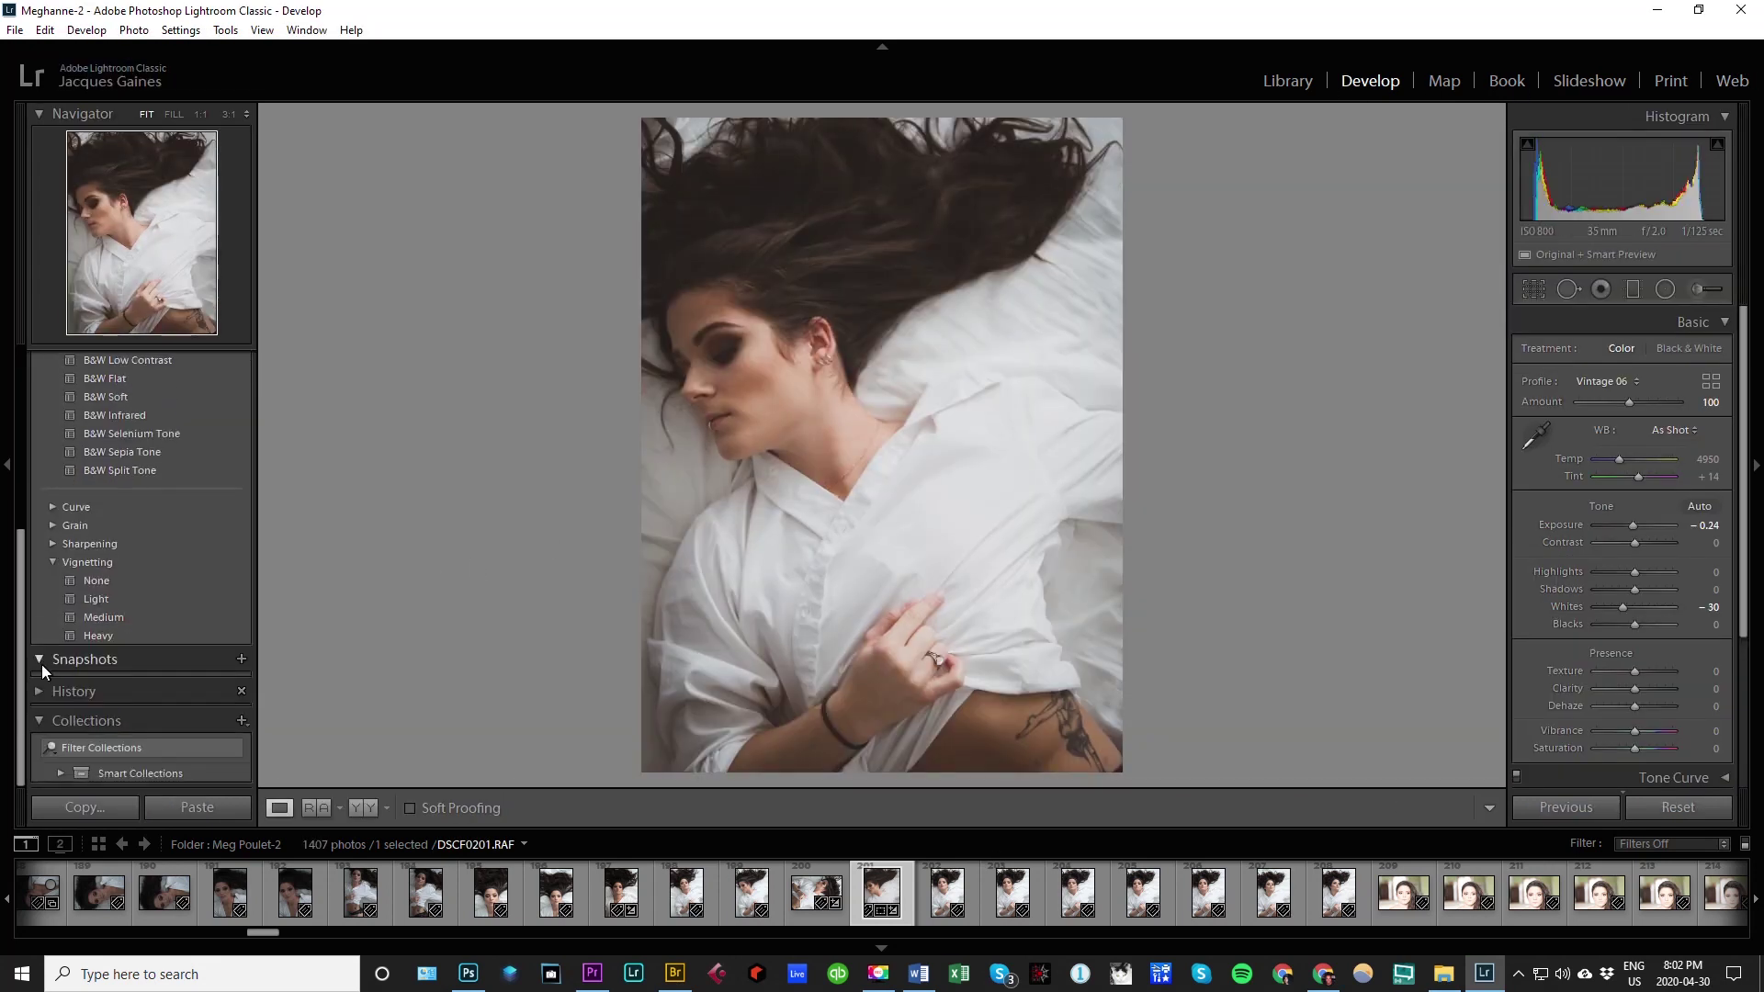
# - Send DSCF0201 from Lightroom to Luminar and look over the Creative and Portrait filters
pyautogui.click(15, 30)
pyautogui.moveTo(121, 323)
pyautogui.click(491, 582)
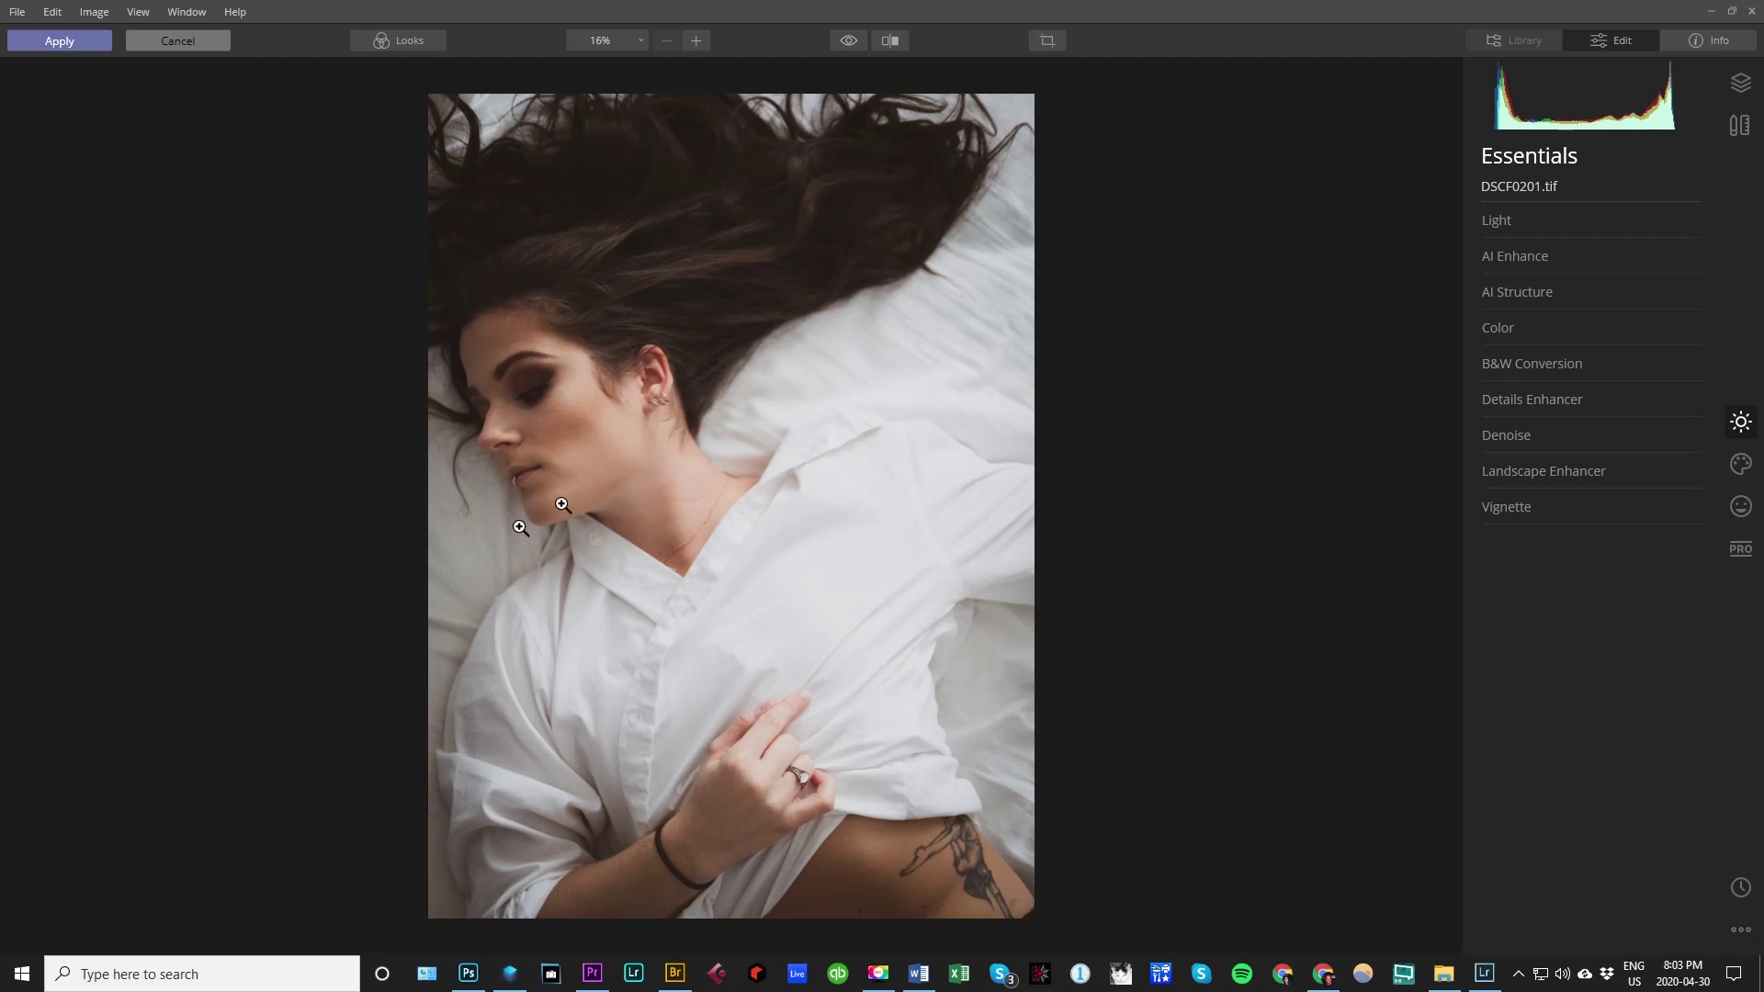
pyautogui.click(1741, 464)
pyautogui.click(1742, 506)
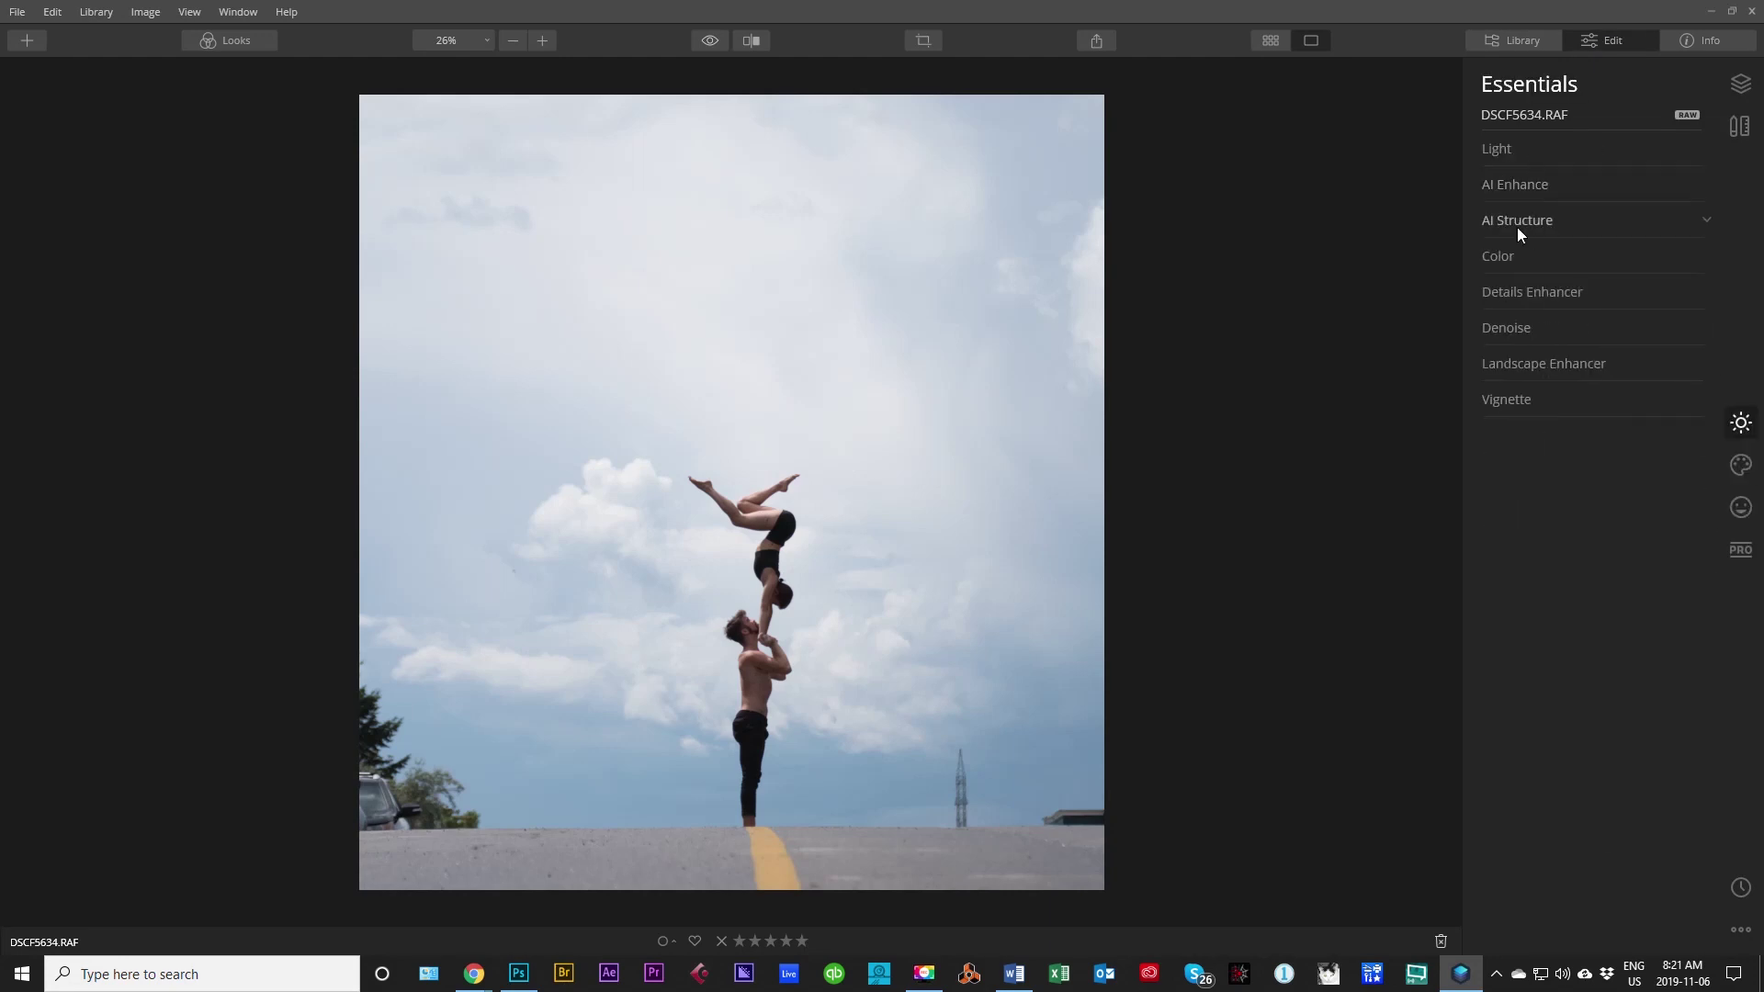
# - Set AI Accent to 53 on DSCF5634.RAF and toggle AI Enhance off and on to compare
pyautogui.click(1525, 186)
pyautogui.click(1694, 185)
pyautogui.click(1695, 185)
pyautogui.click(1694, 185)
pyautogui.click(1695, 185)
pyautogui.click(1694, 185)
pyautogui.scroll(1, 972, 468)
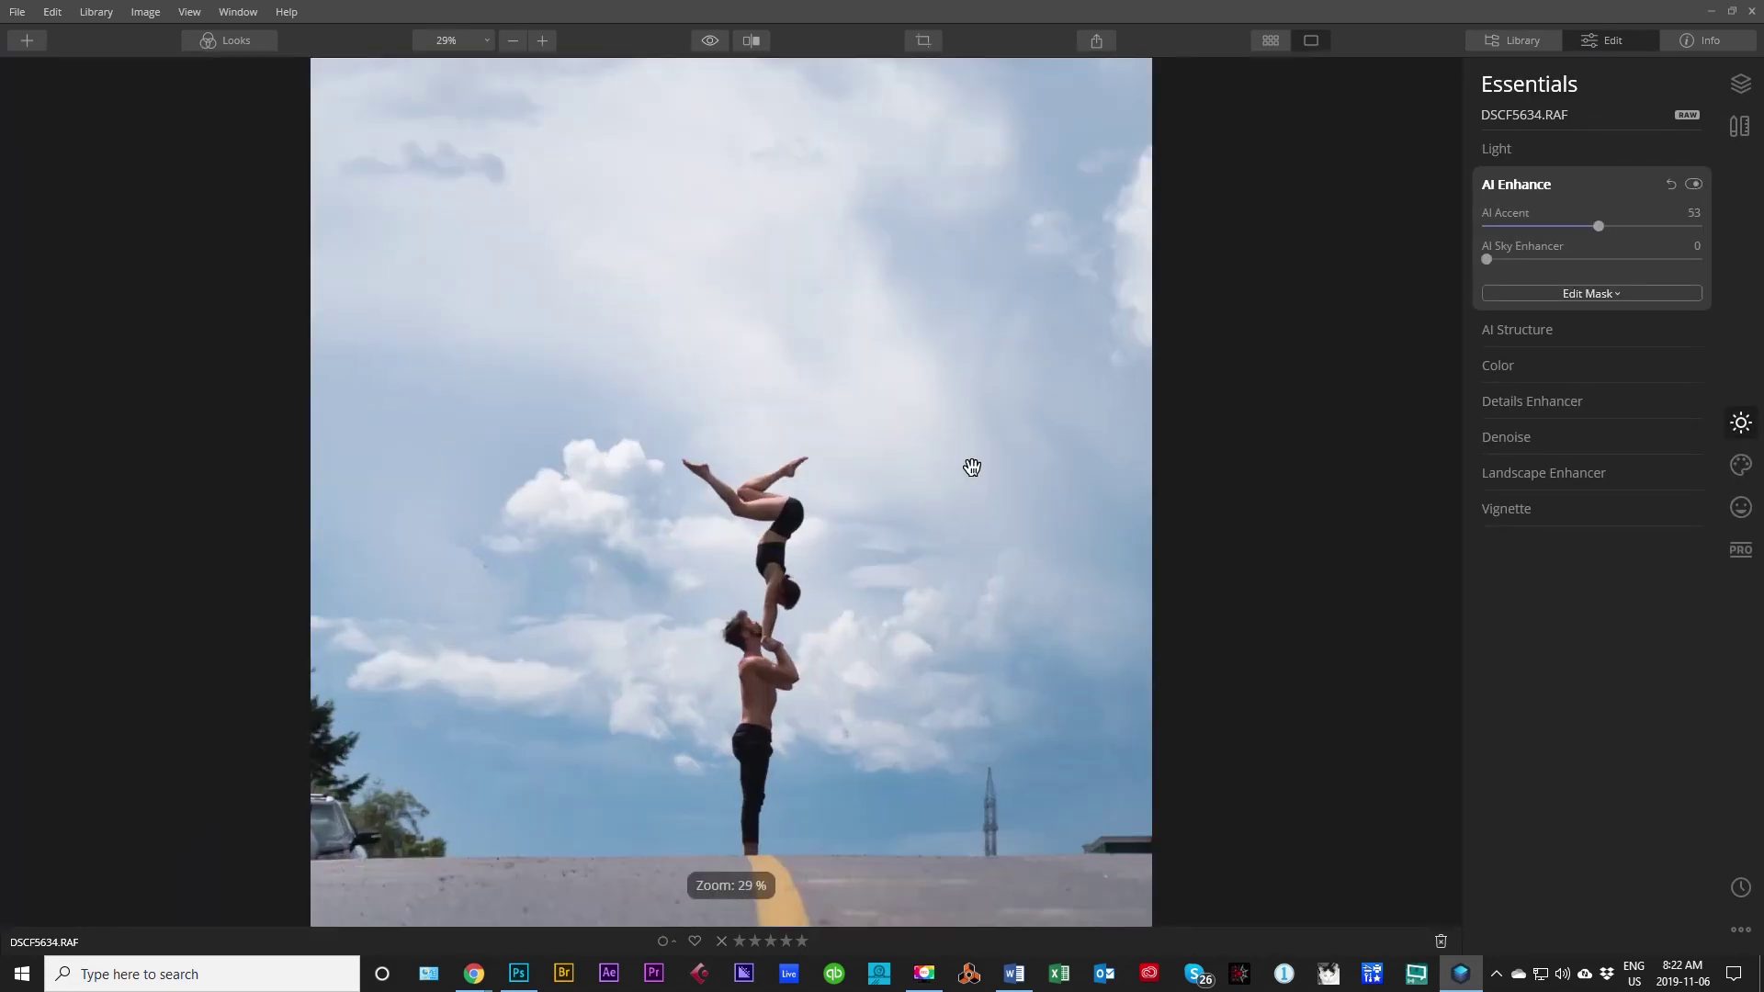
# - Try AI Enhance with AI Accent at 69 and AI Sky Enhancer at 14
pyautogui.moveTo(1599, 226); pyautogui.dragTo(1625, 264)
pyautogui.doubleClick(1624, 259)
pyautogui.click(1632, 226)
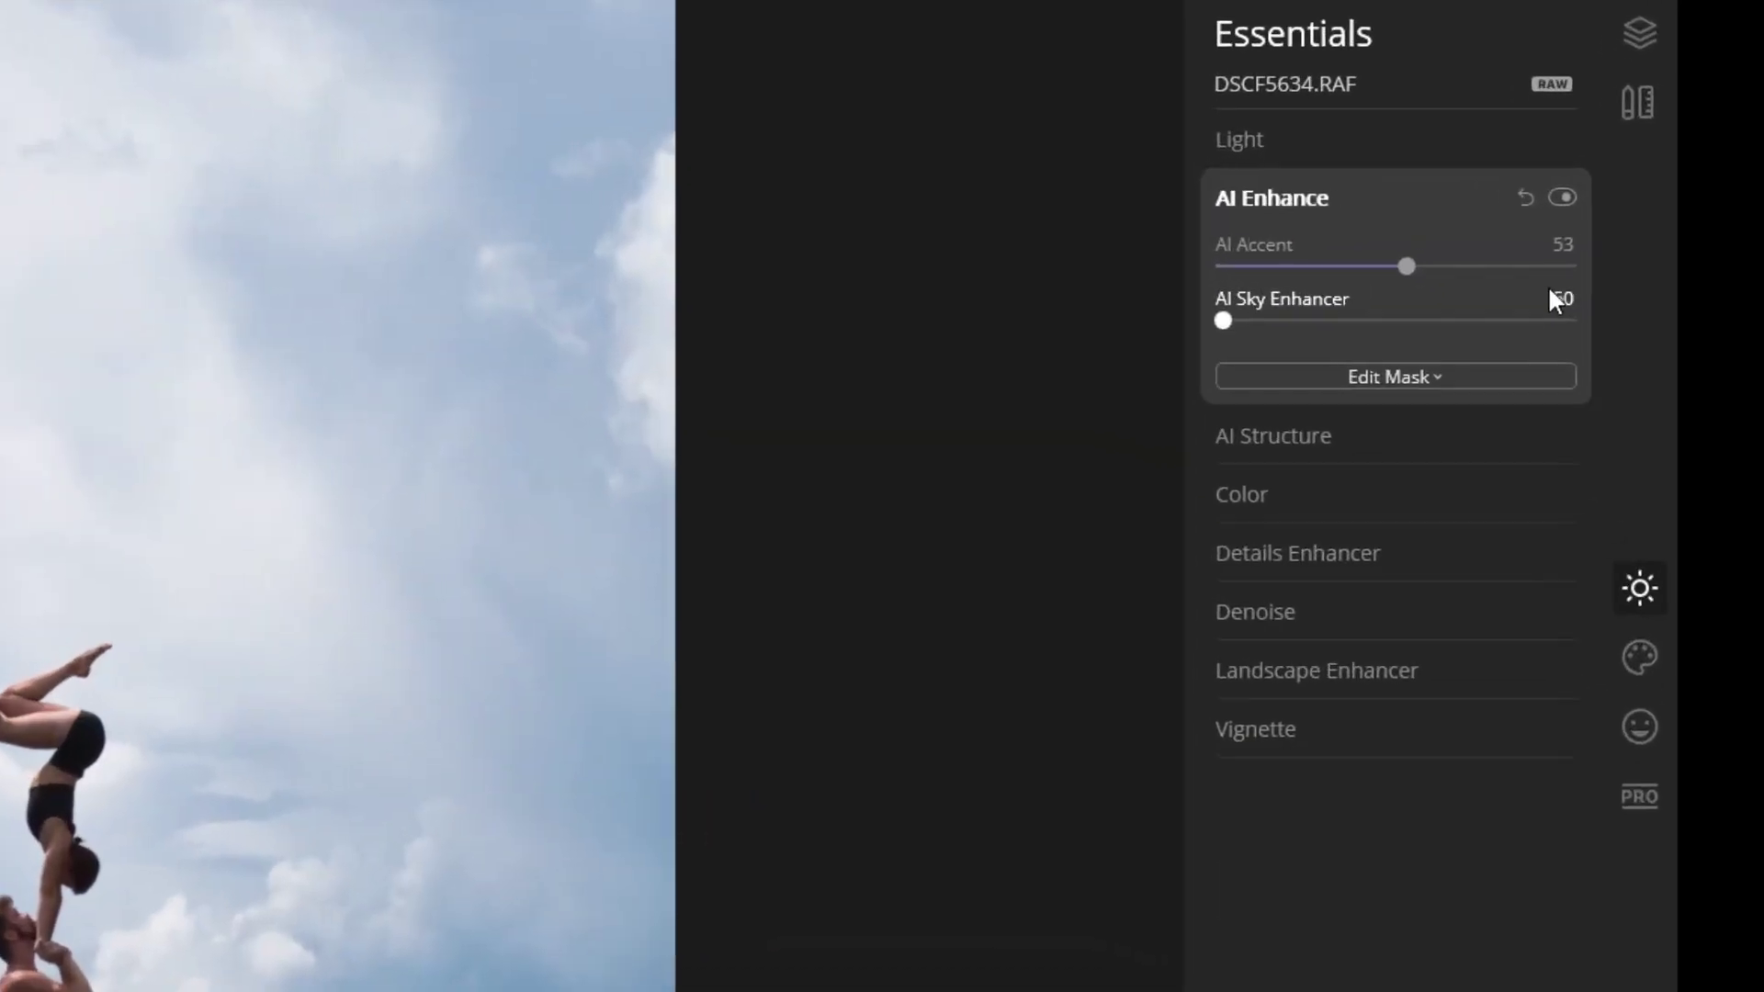
pyautogui.moveTo(1594, 240)
pyautogui.mouseDown()
pyautogui.moveTo(1611, 241)
pyautogui.moveTo(1572, 241)
pyautogui.mouseUp()
pyautogui.click(1424, 283)
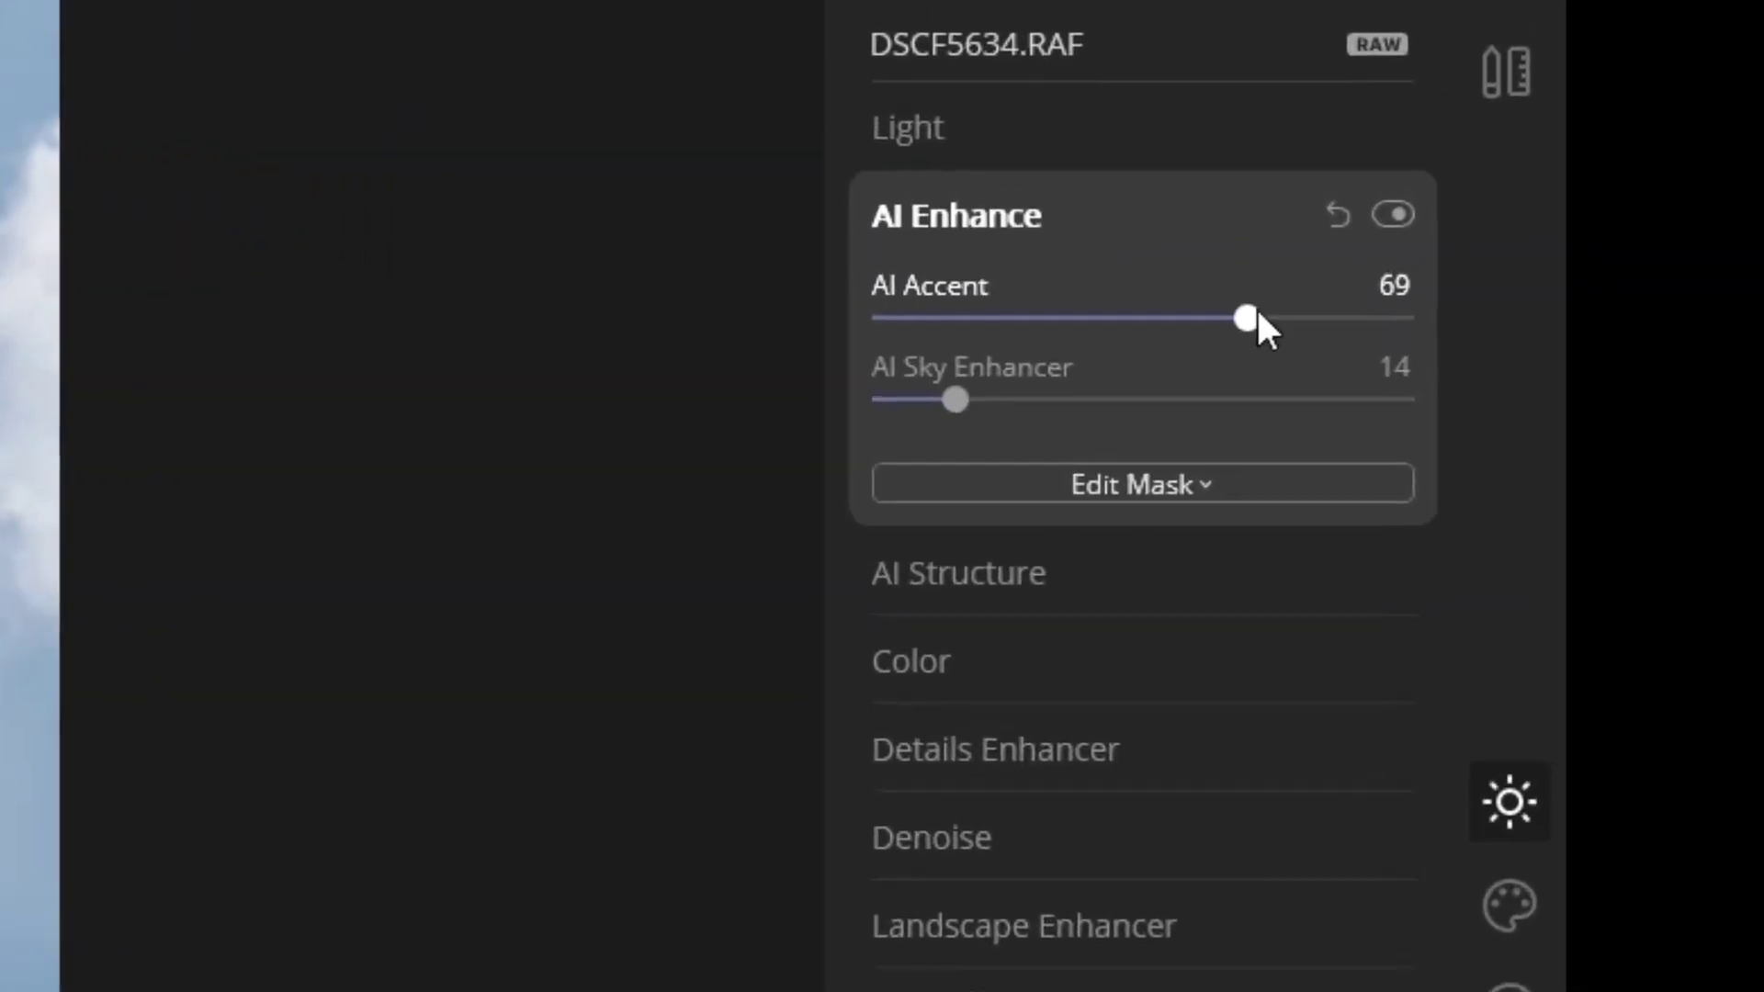
# - Reset AI Accent to 0, set AI Sky Enhancer to 71 and finish the radial mask
pyautogui.doubleClick(821, 437)
pyautogui.moveTo(814, 338); pyautogui.dragTo(1057, 338)
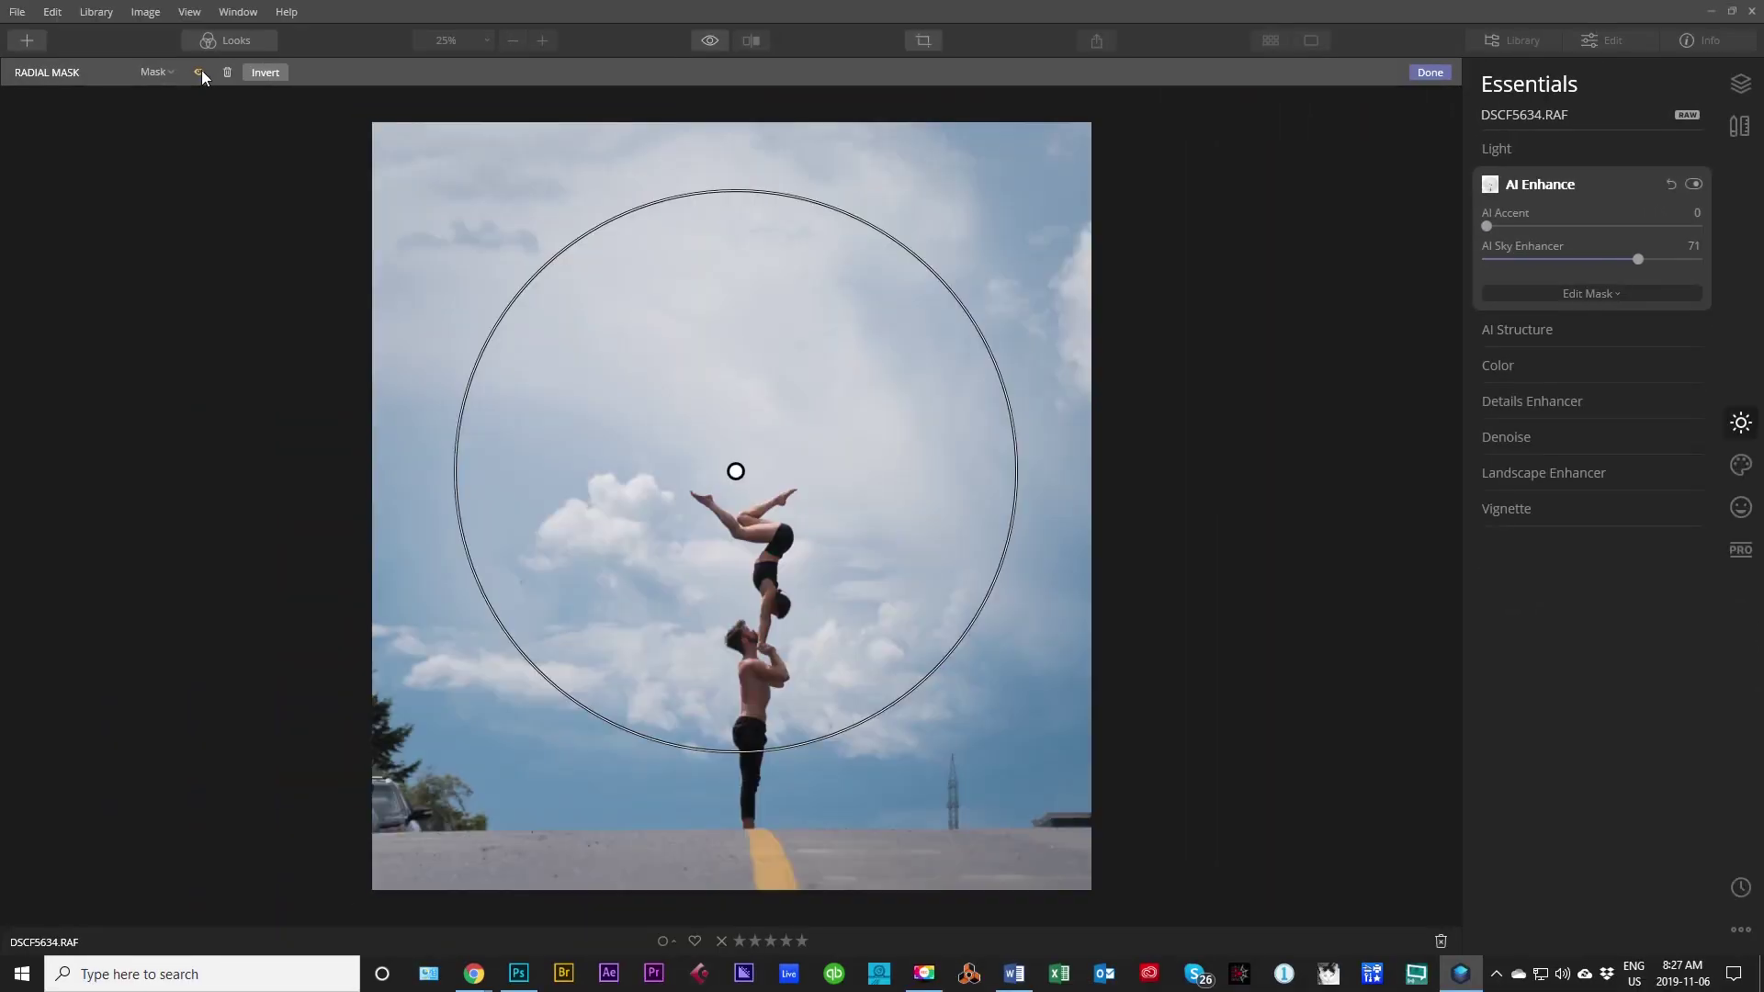
pyautogui.click(1430, 71)
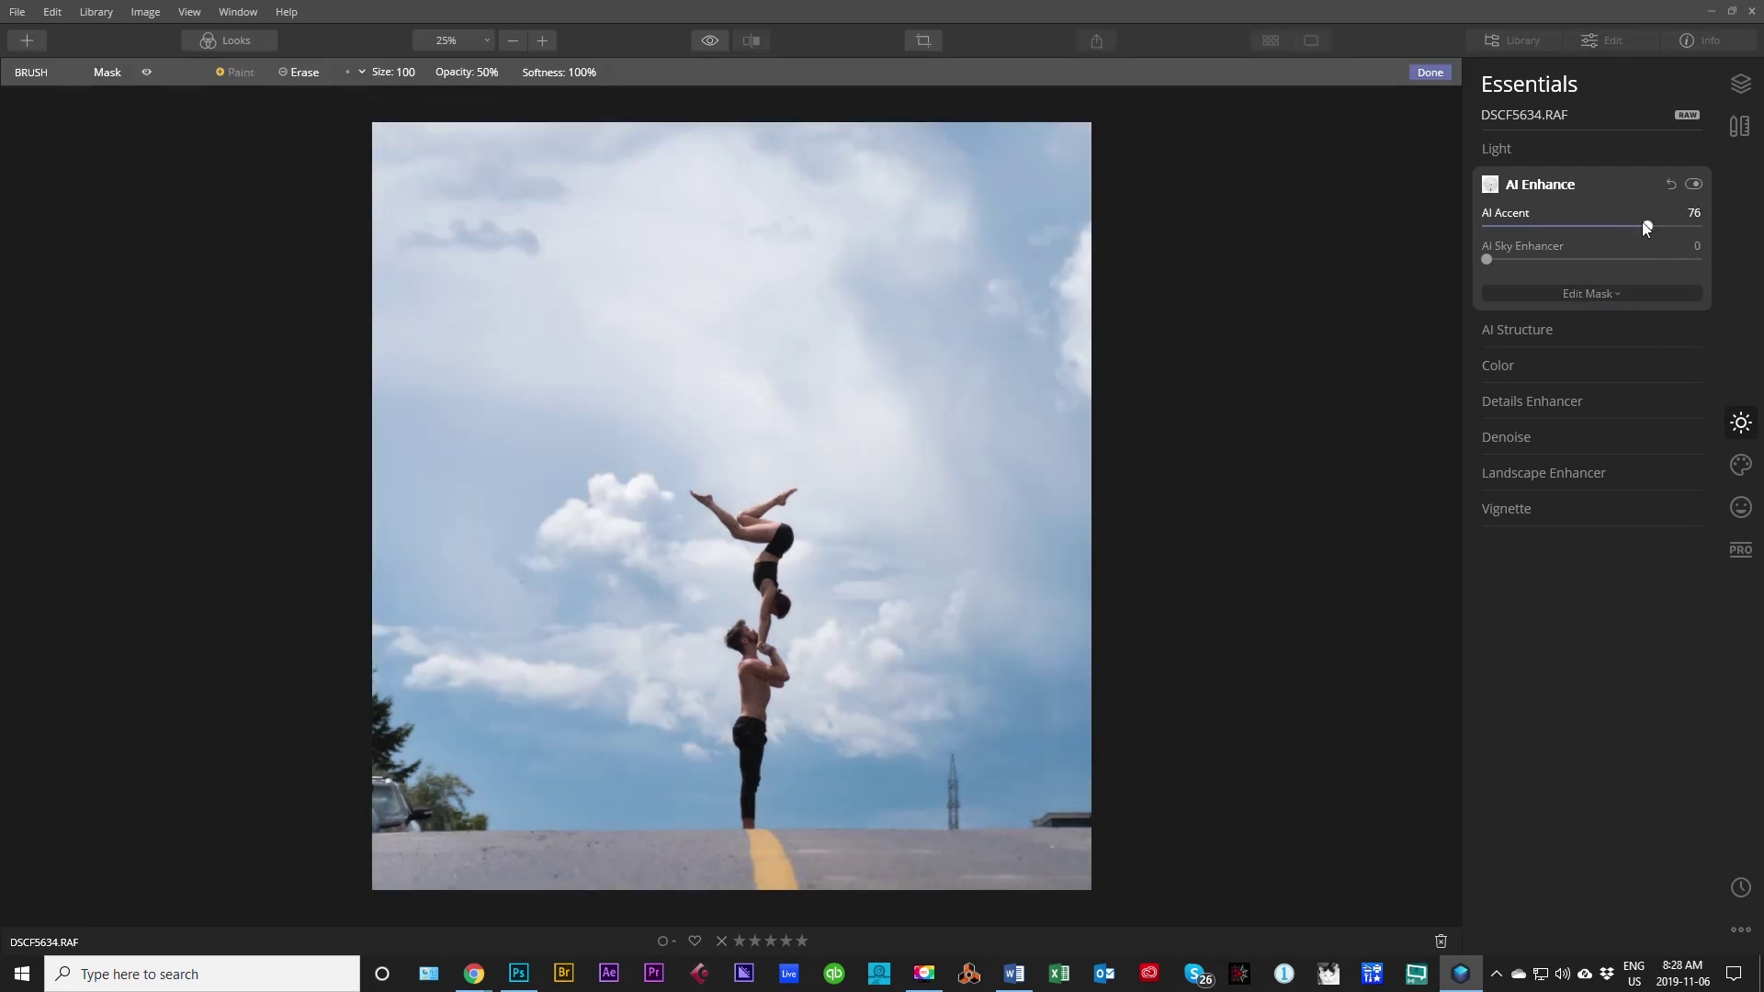
pyautogui.click(1607, 294)
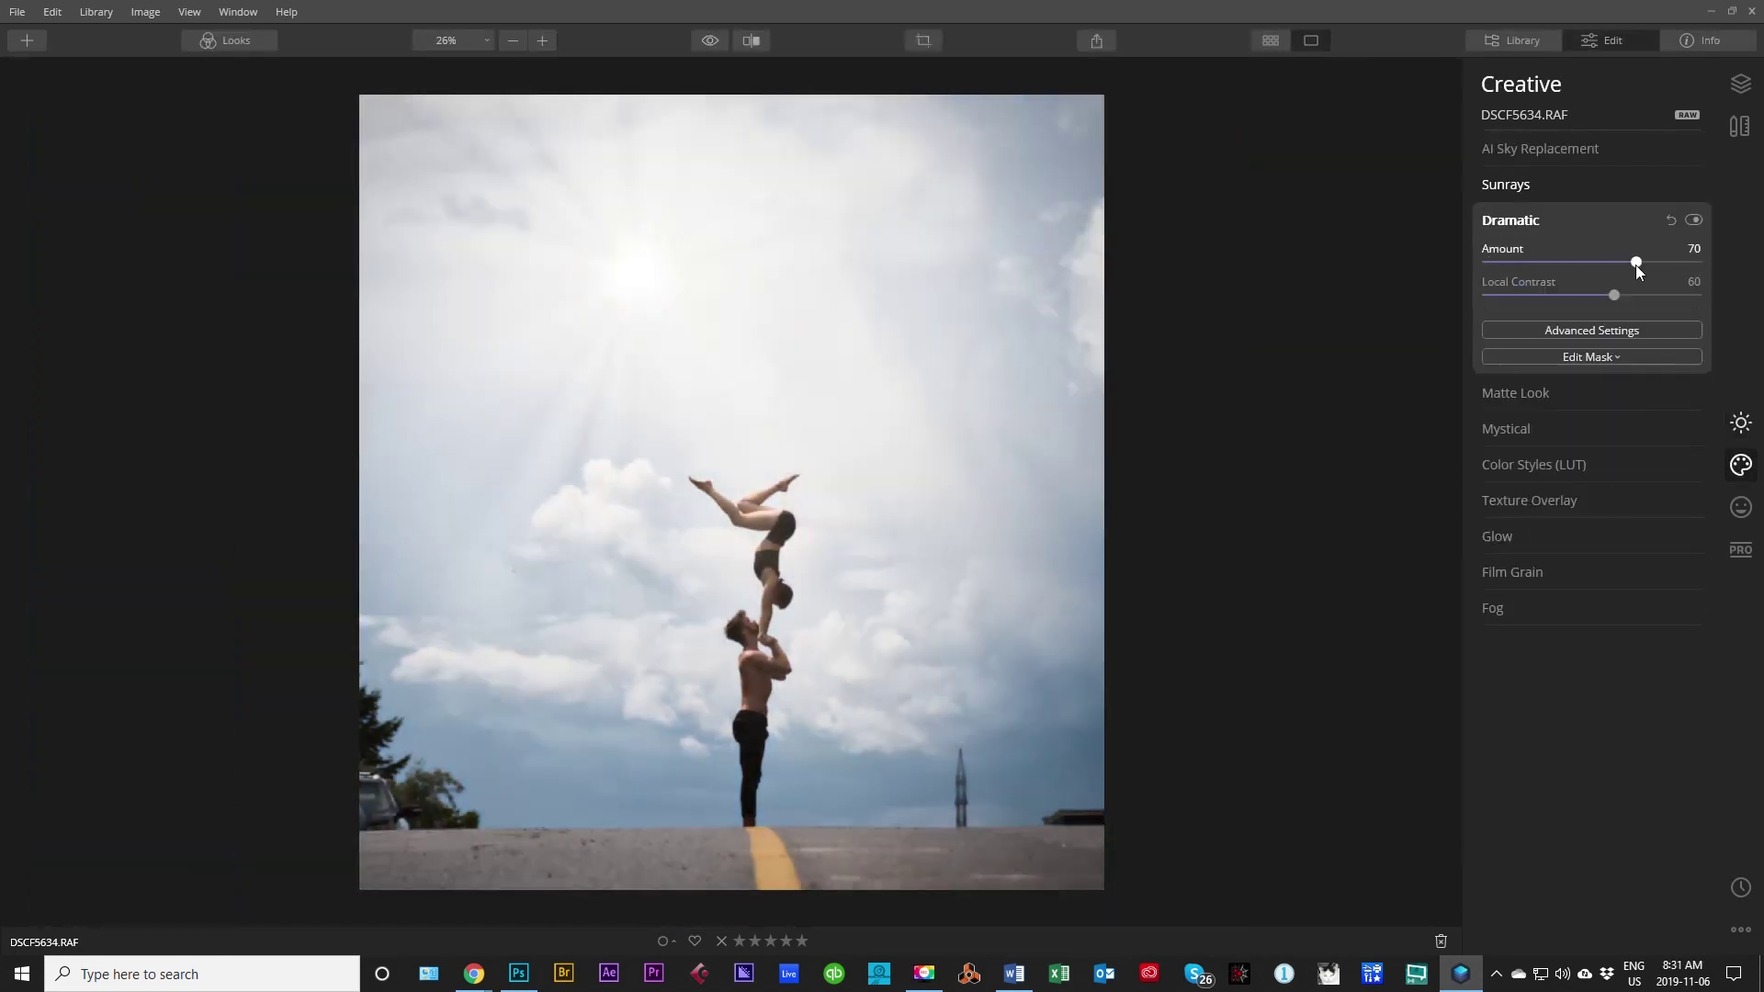
# - Apply the Matte Look and the Los Angeles LUT from Color Styles to the acrobat photo
pyautogui.click(1515, 392)
pyautogui.click(1534, 484)
pyautogui.click(1590, 367)
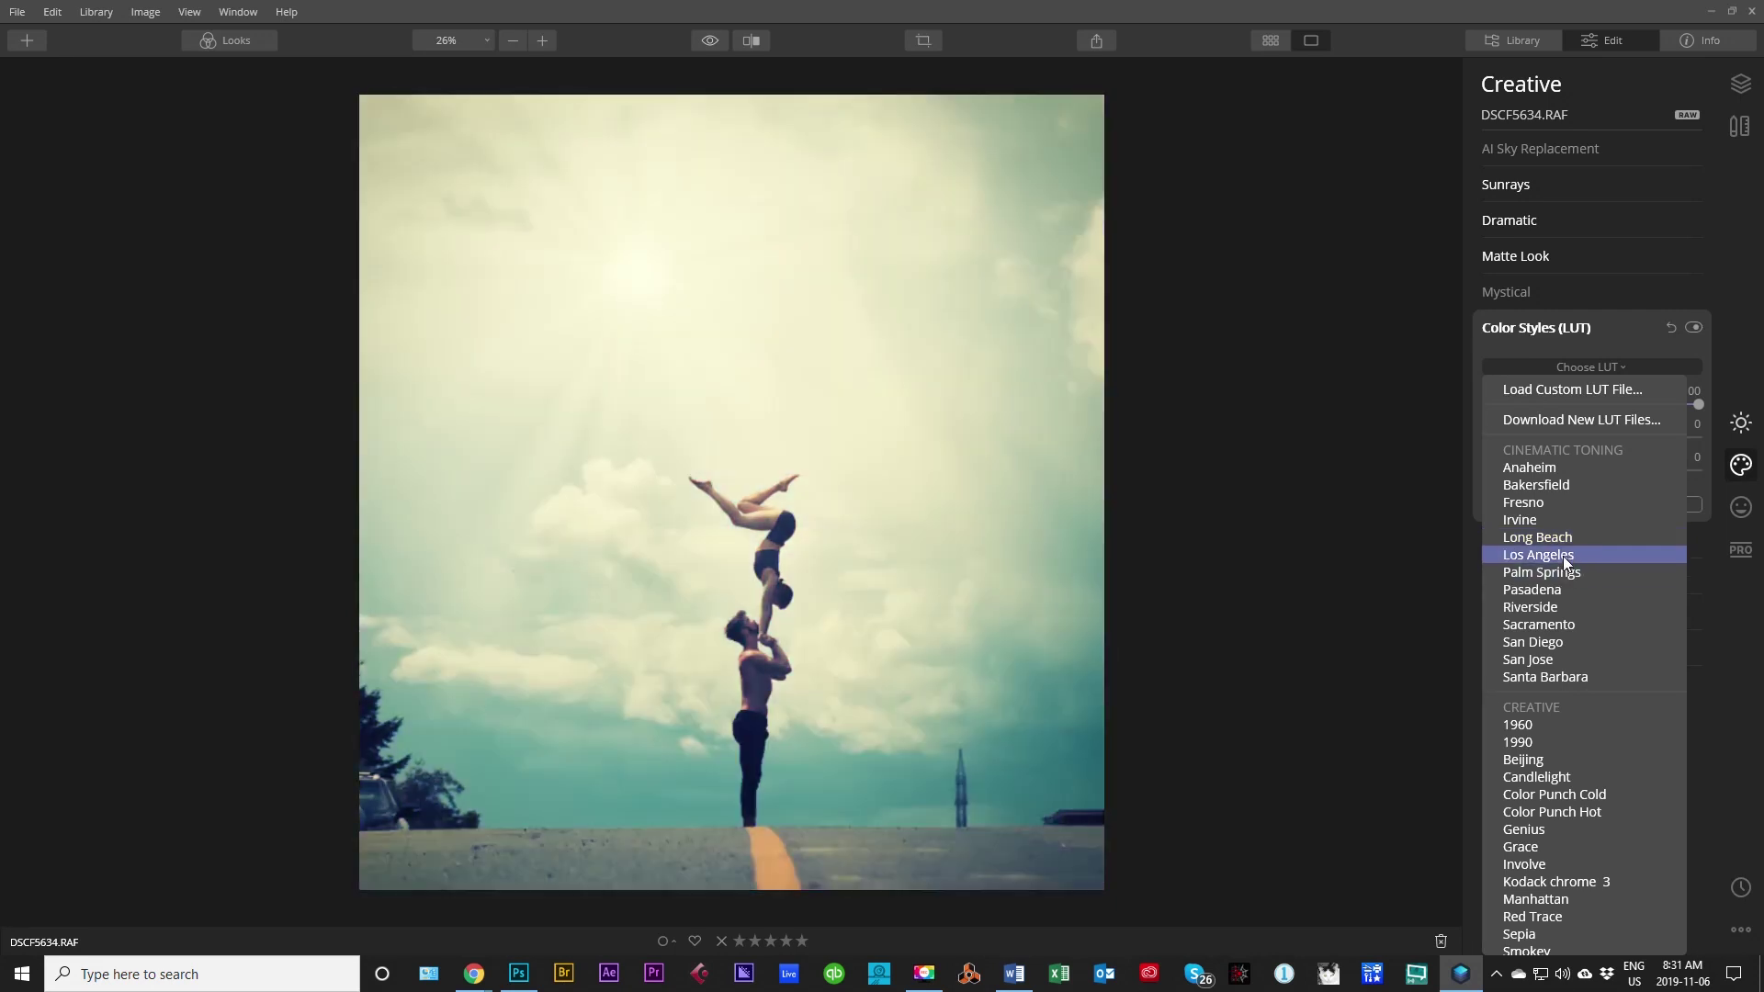
pyautogui.click(1563, 555)
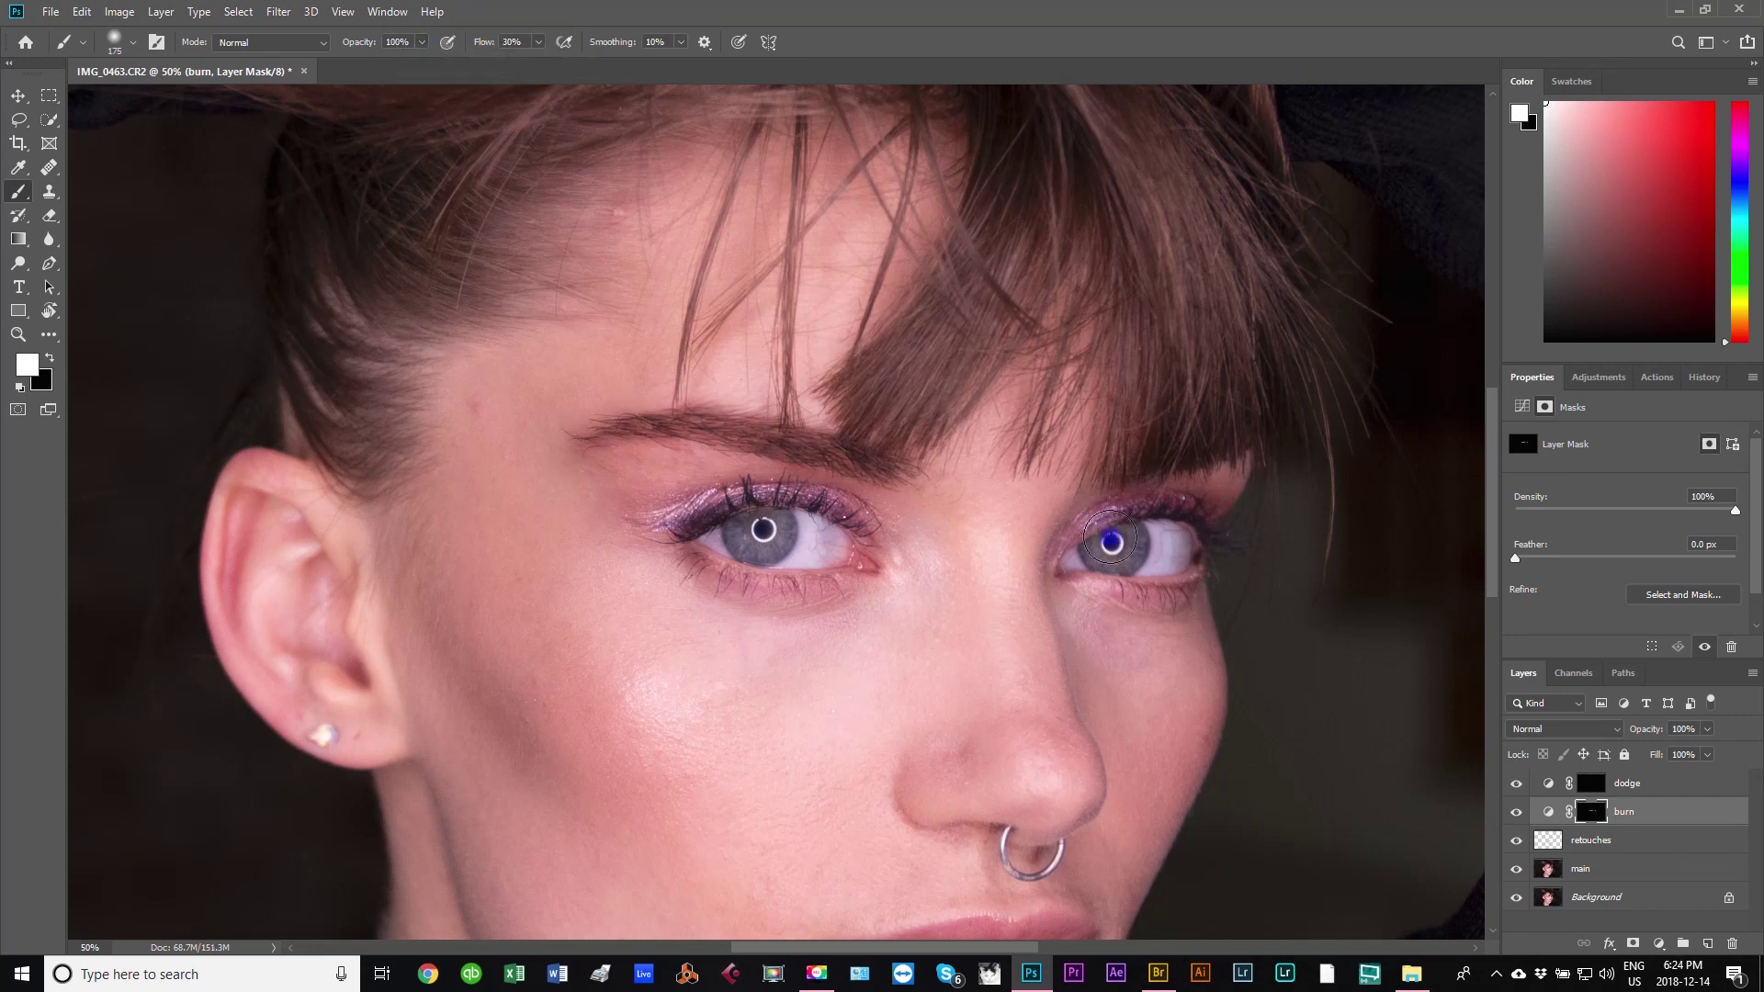
# - In Photoshop, set the brush flow to 71% for painting the dodge and burn masks
pyautogui.click(538, 42)
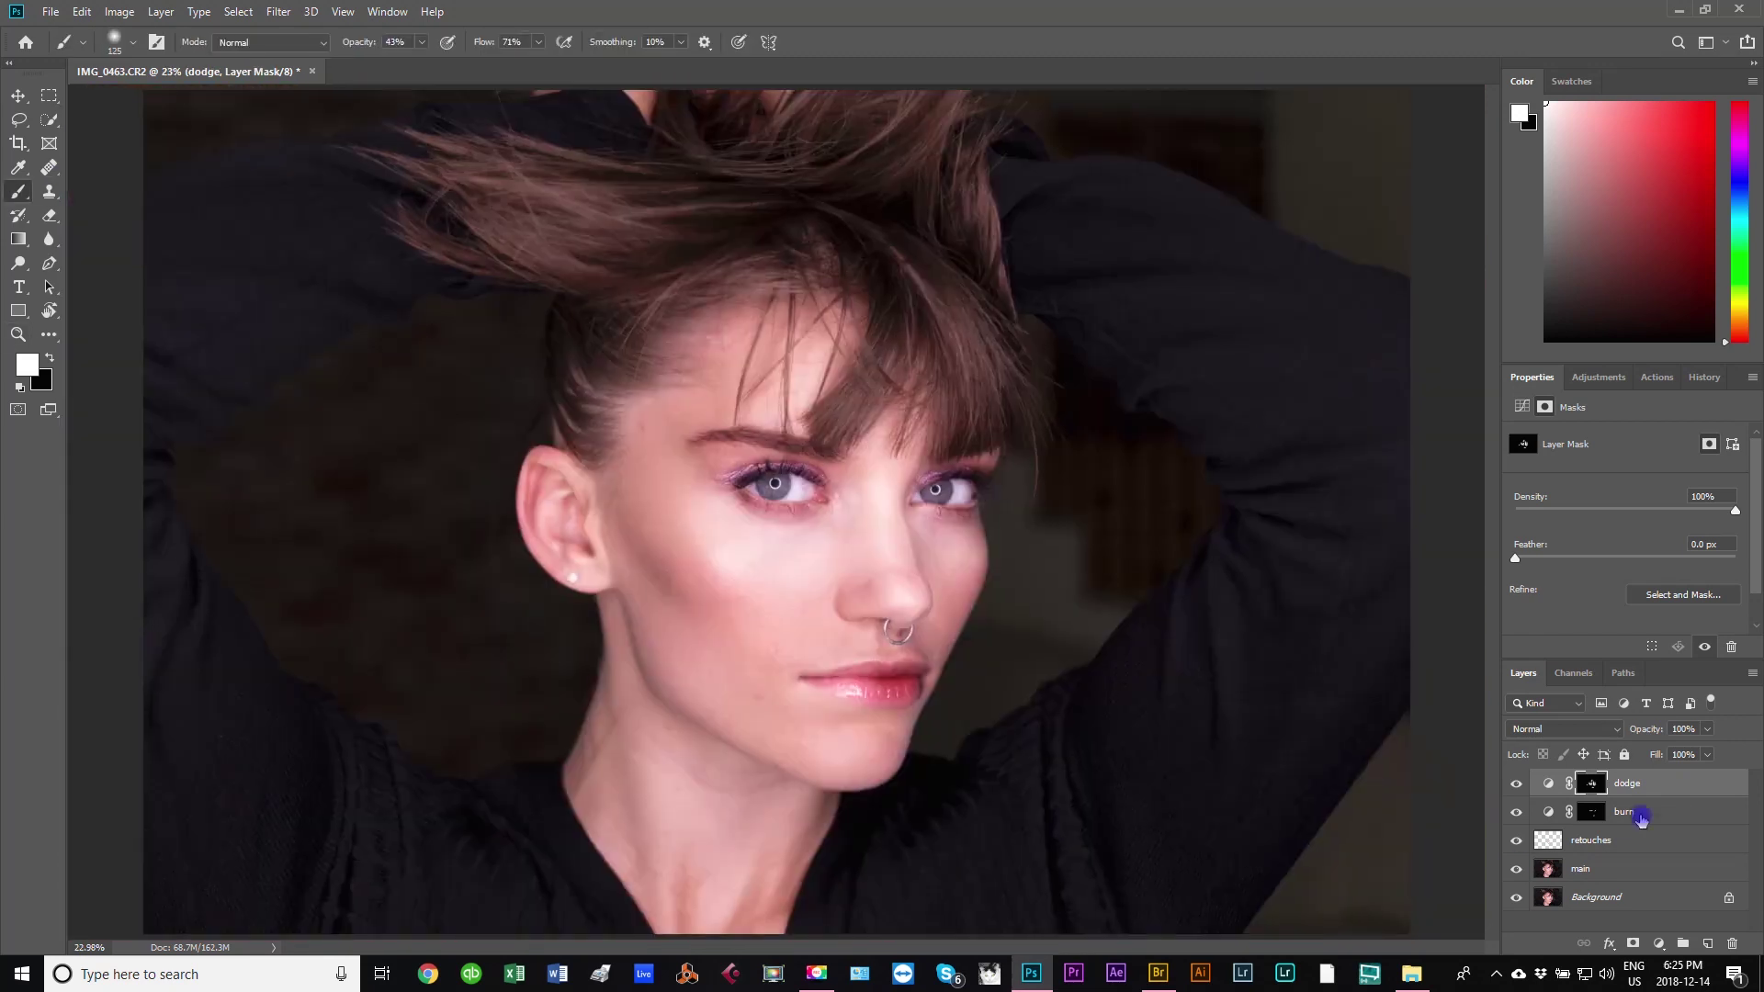
# - Group the dodge and burn layers in a collapsed group named "dodge n burn"
pyautogui.write('bu')
pyautogui.click(1536, 780)
pyautogui.click(1639, 834)
pyautogui.click(1606, 835)
pyautogui.press('x')
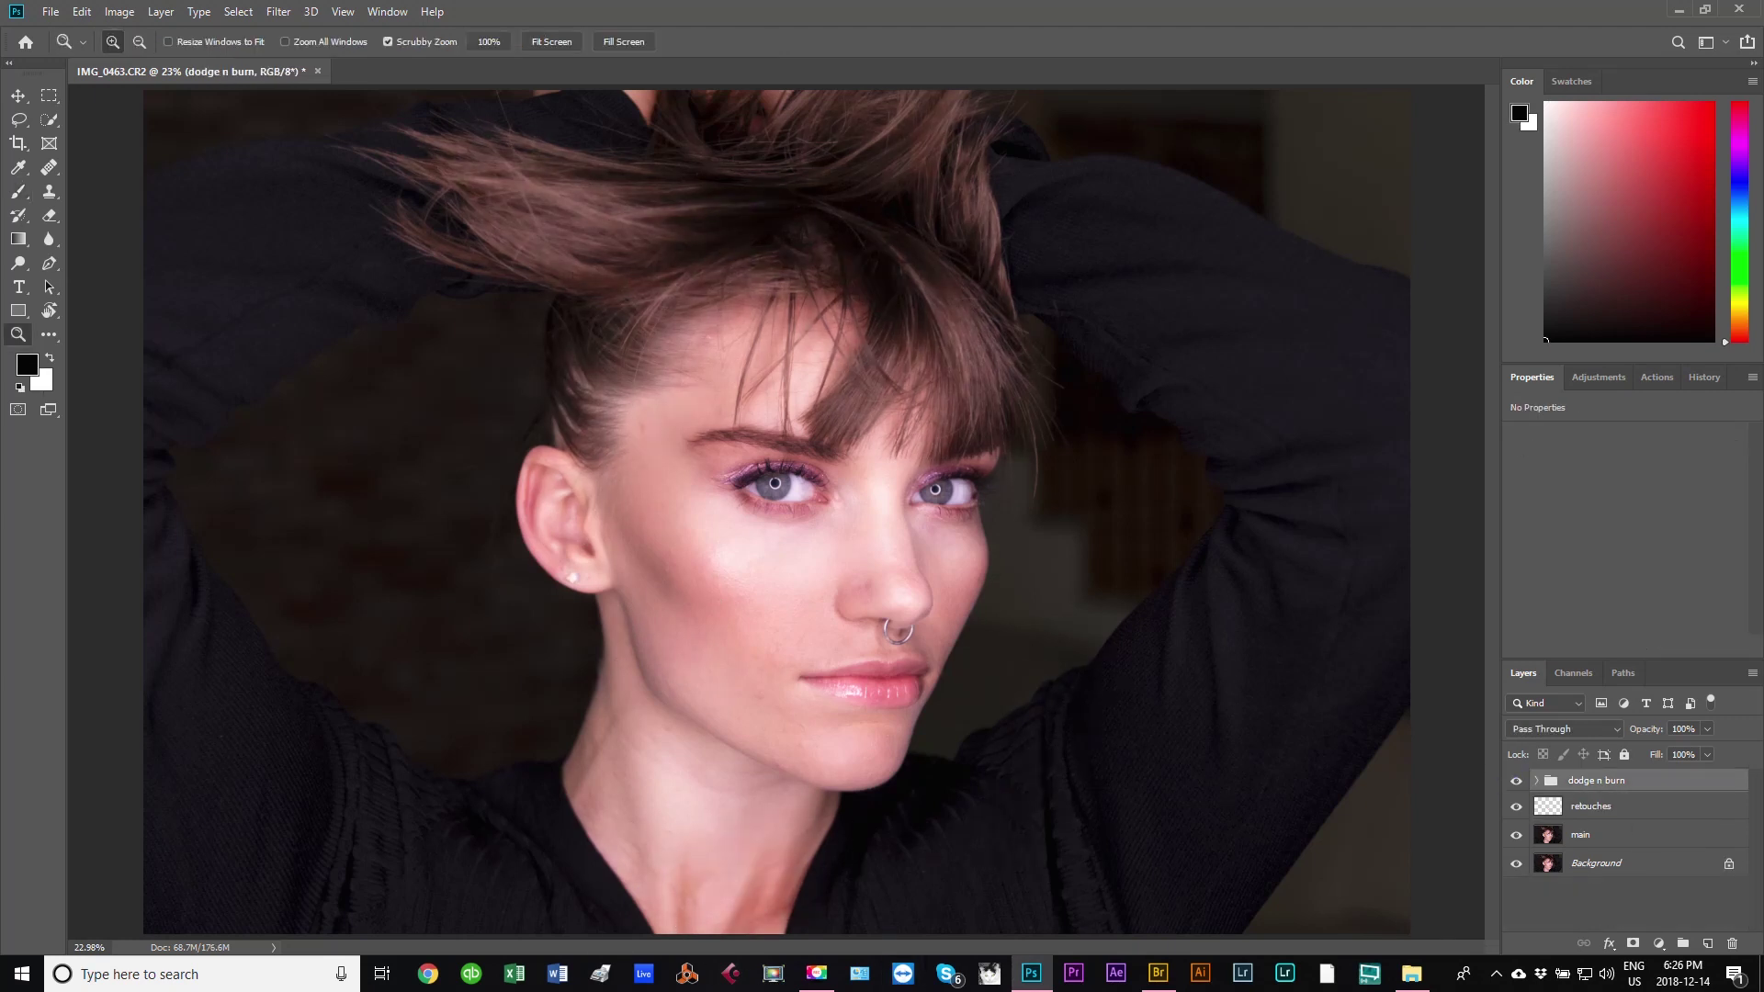
# - Add a solid color fill layer in dark blue-purple above the "dodge n burn" group
pyautogui.hotkey('ctrl', '+')
pyautogui.hotkey('ctrl', '+')
pyautogui.hotkey('ctrl', '+')
pyautogui.hotkey('ctrl', '+')
pyautogui.click(1750, 876)
pyautogui.click(1659, 944)
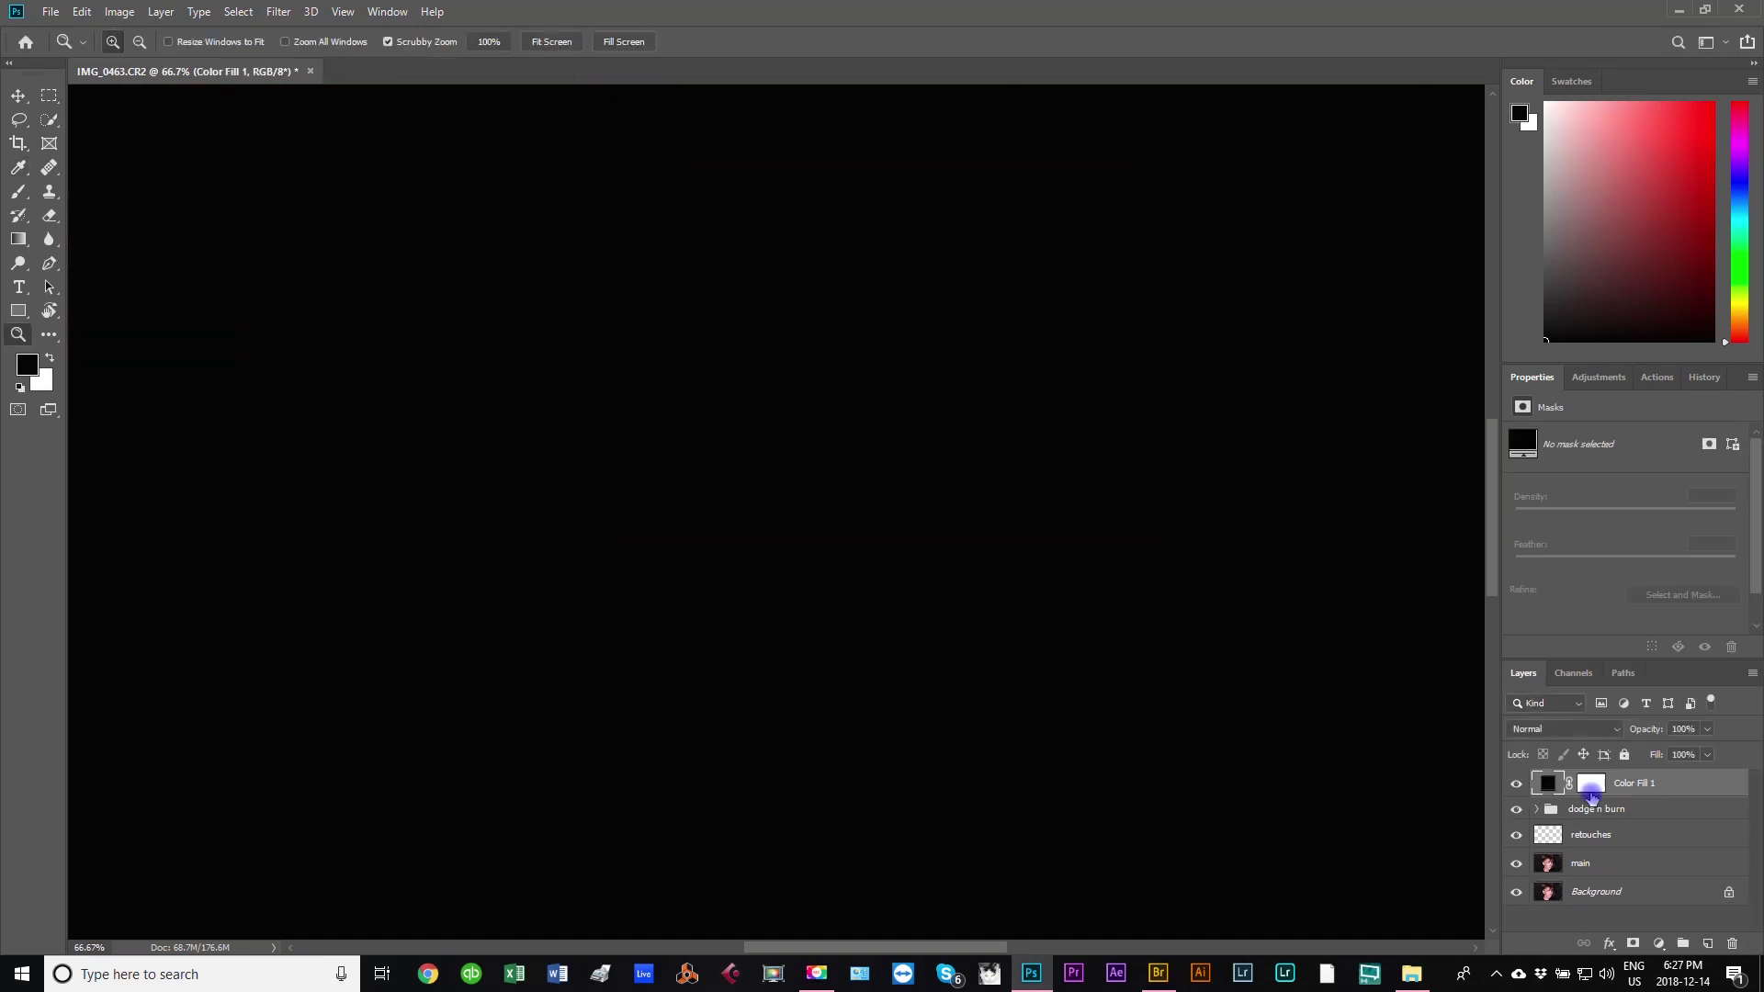
pyautogui.click(409, 399)
pyautogui.press('Return')
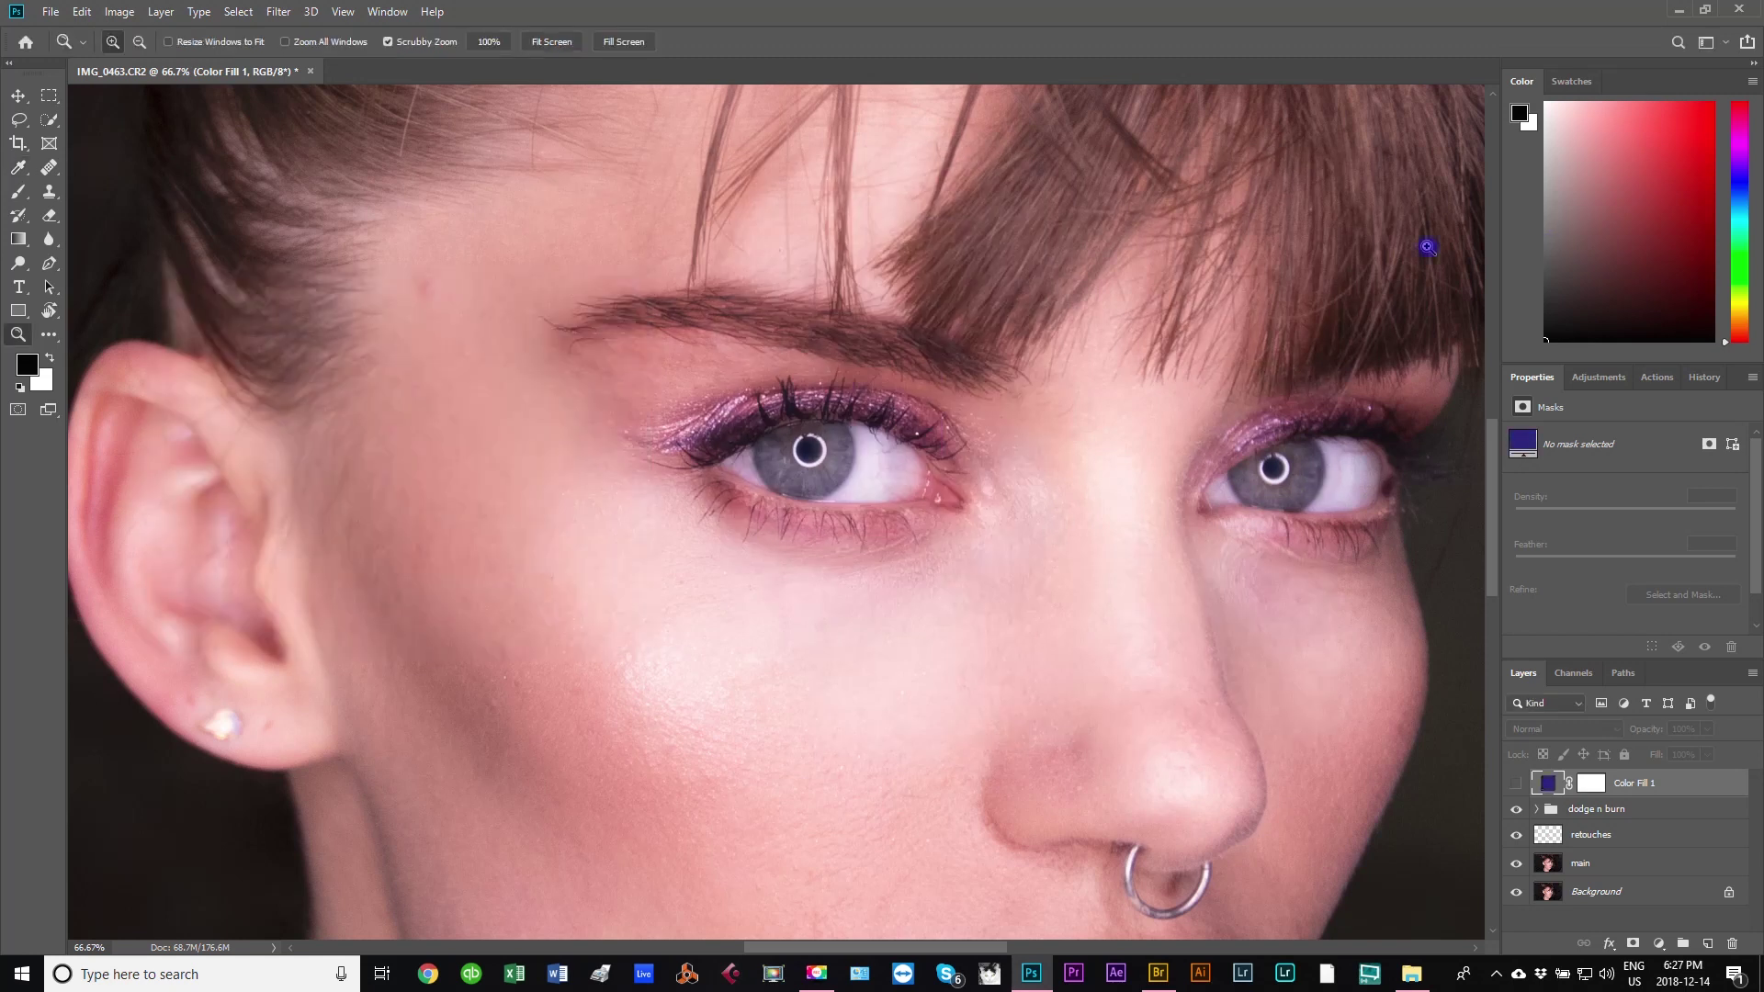
# - Show the color fill layer, invert its mask, and paint the dark blue-purple onto both irises
pyautogui.click(1516, 783)
pyautogui.hotkey('ctrl', 'i')
pyautogui.press('b')
pyautogui.press('x')
pyautogui.moveTo(799, 487); pyautogui.dragTo(840, 451)
pyautogui.moveTo(1268, 468); pyautogui.dragTo(1257, 488)
pyautogui.press('x')
# - Reduce the fill of the color fill layer to soften the eye color
pyautogui.click(1548, 783)
pyautogui.moveTo(1654, 754); pyautogui.dragTo(1589, 753)
pyautogui.hotkey('ctrl', '0')
# - Sharpen the eyes on the "main" layer with the Sharpen tool at 50% strength
pyautogui.rightClick(53, 237)
pyautogui.press('z')
pyautogui.click(770, 487)
pyautogui.hotkey('alt', '[')
pyautogui.hotkey('alt', '[')
pyautogui.hotkey('alt', '[')
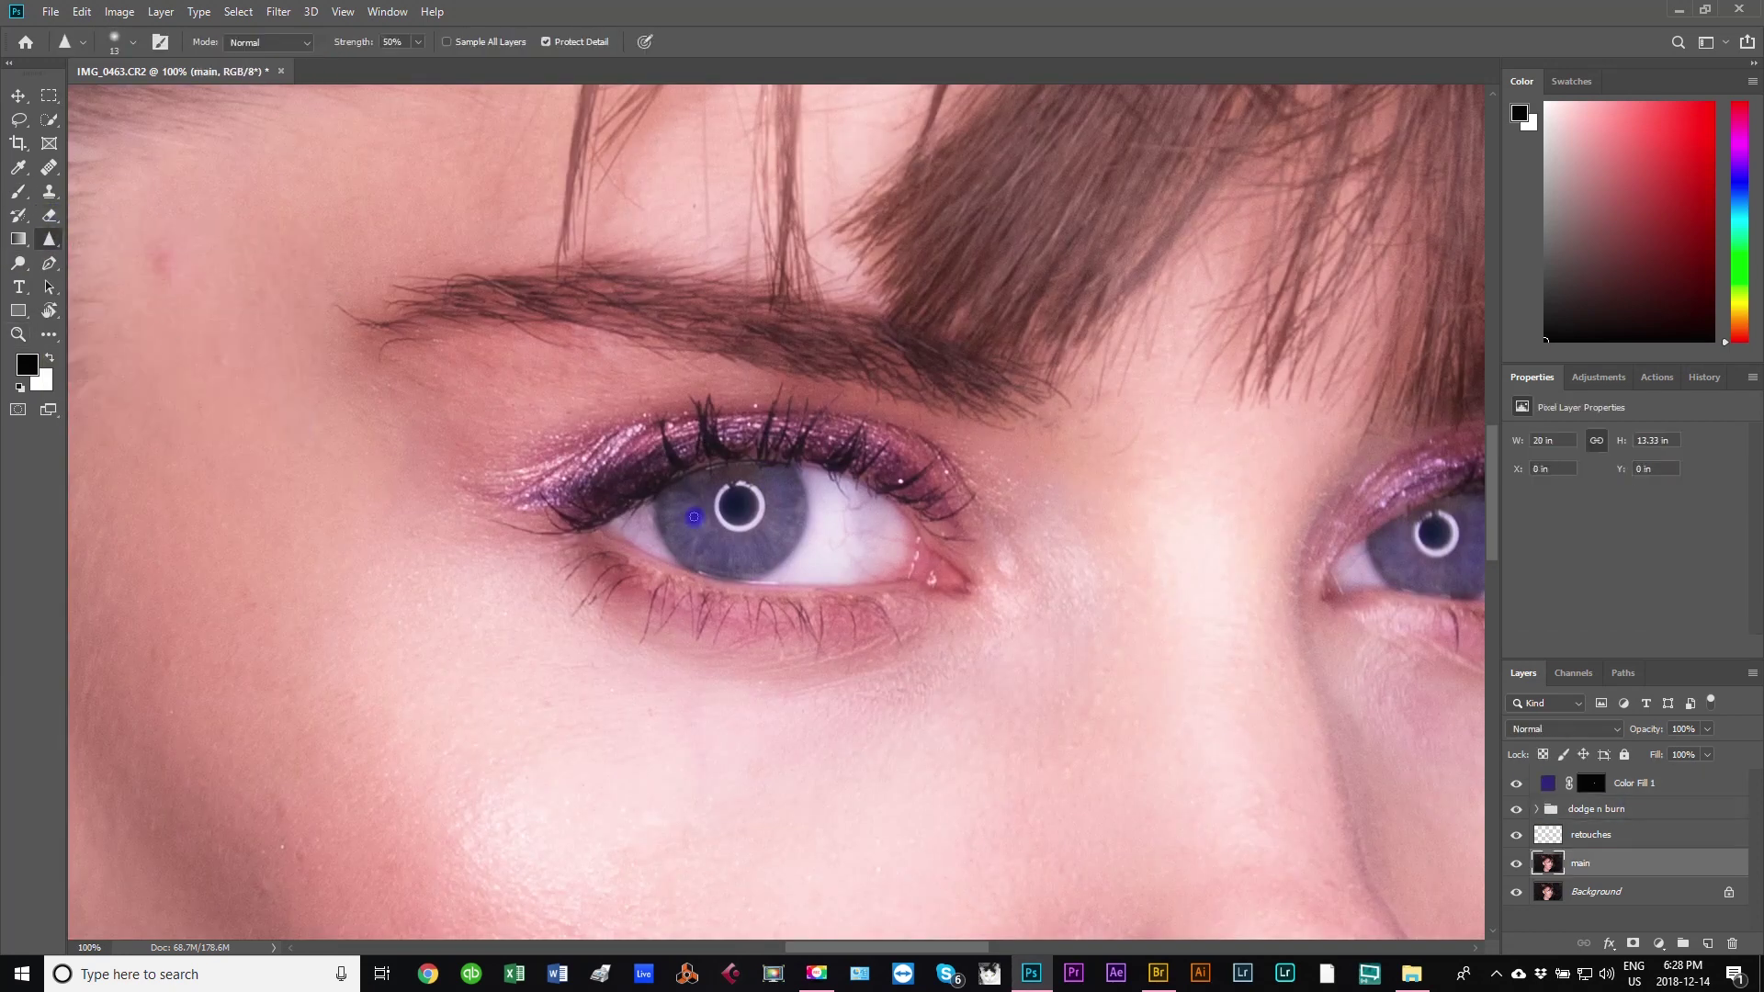
pyautogui.hotkey('ctrl', '0')
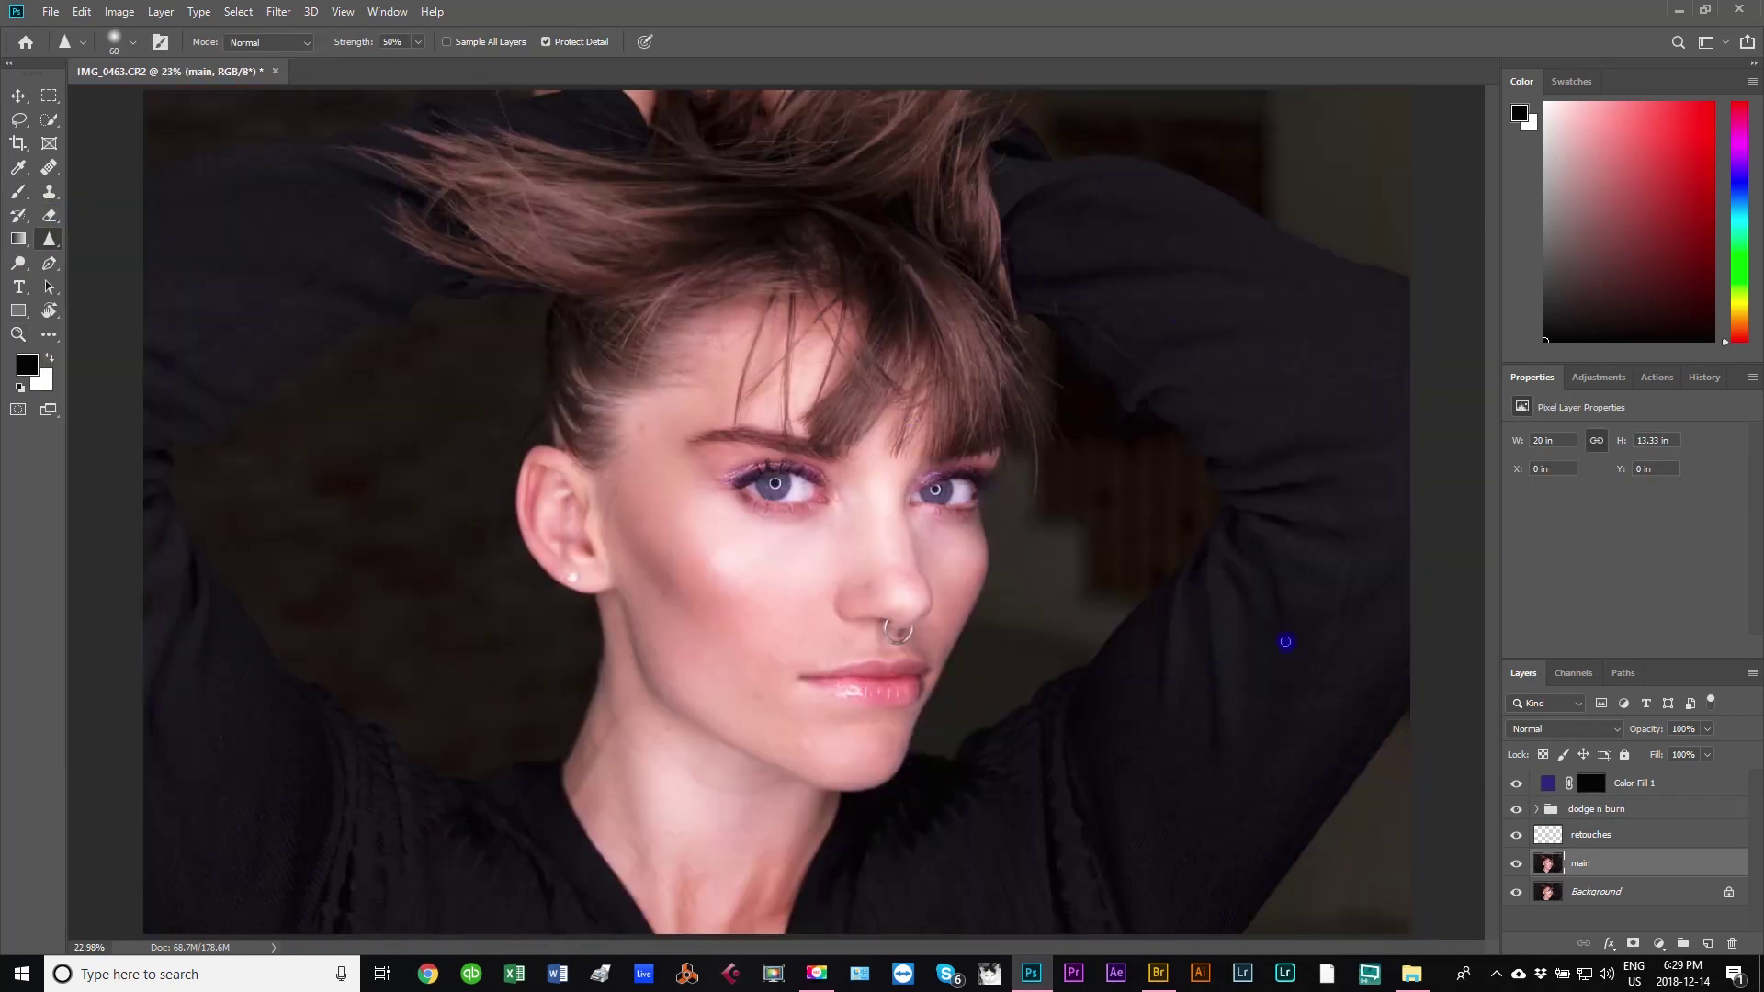
# - Set the fill of the eye color fill layer to 39%
pyautogui.hotkey('alt', ']')
pyautogui.hotkey('alt', ']')
pyautogui.hotkey('alt', ']')
pyautogui.click(1706, 754)
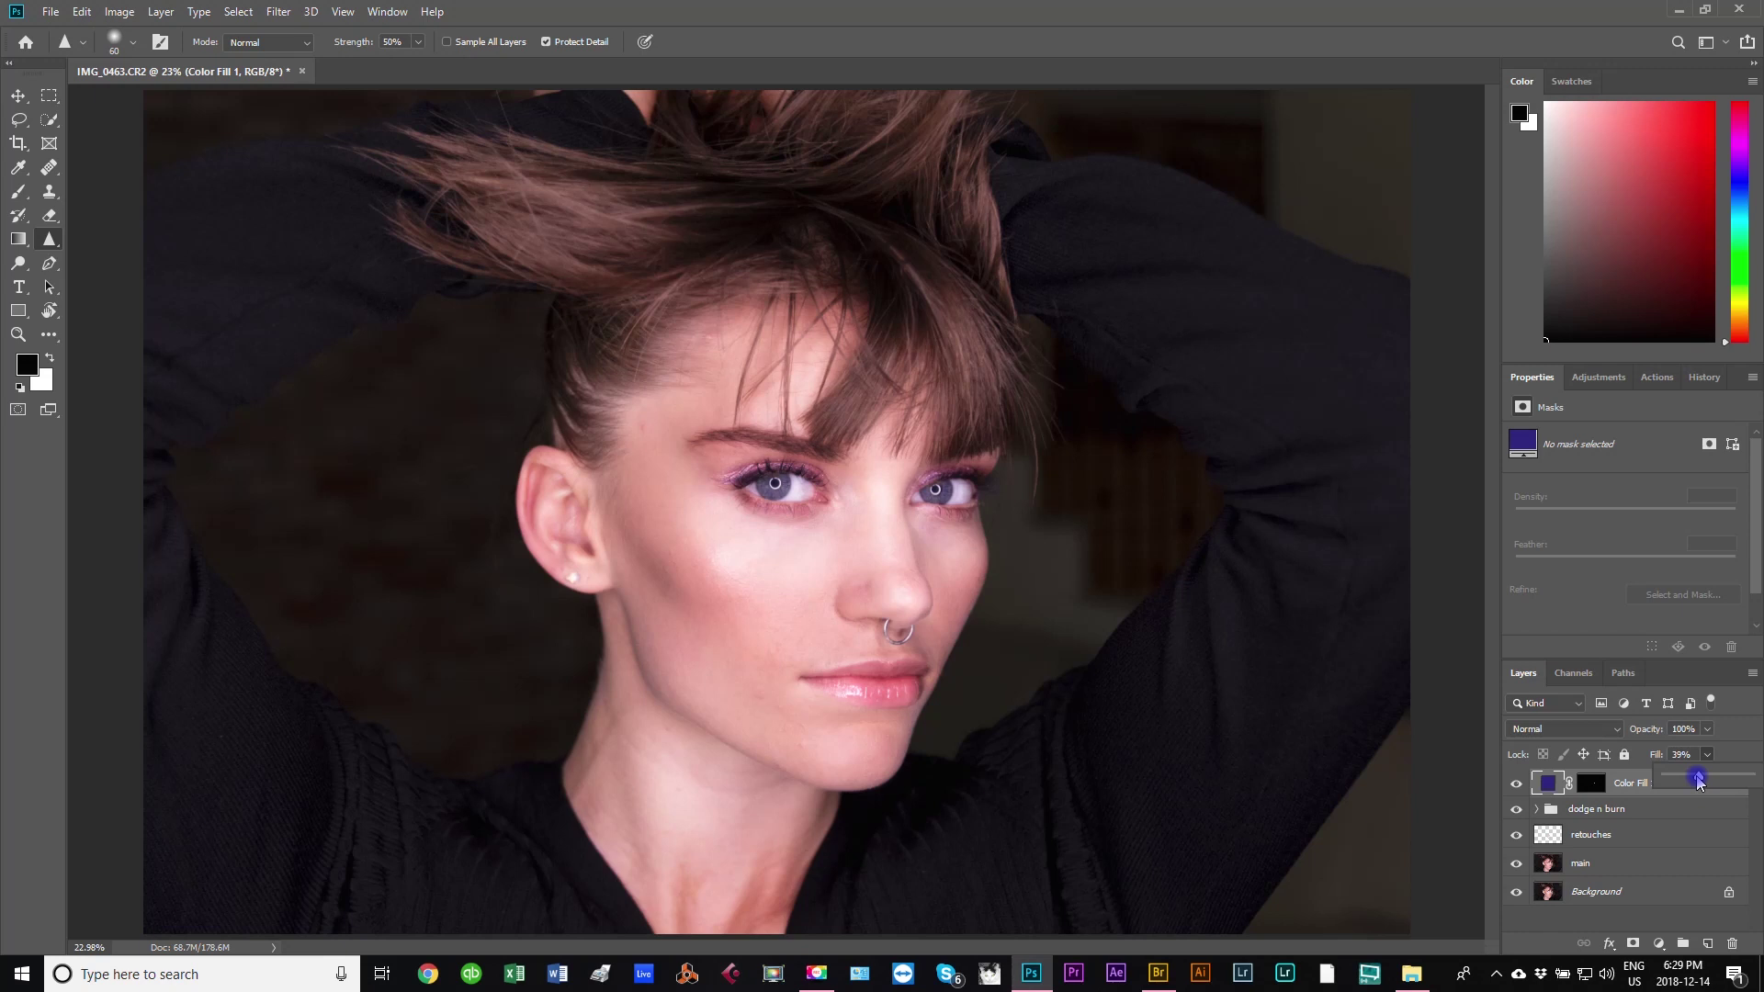
# - Stamp all visible layers into a top layer named "new main" and save the document as "IMG_0463 on line edit.psd"
pyautogui.hotkey('ctrl', 'shift', 'alt', 'e')
pyautogui.hotkey('ctrl', 'shift', 's')
pyautogui.doubleClick(624, 147)
pyautogui.press('Return')
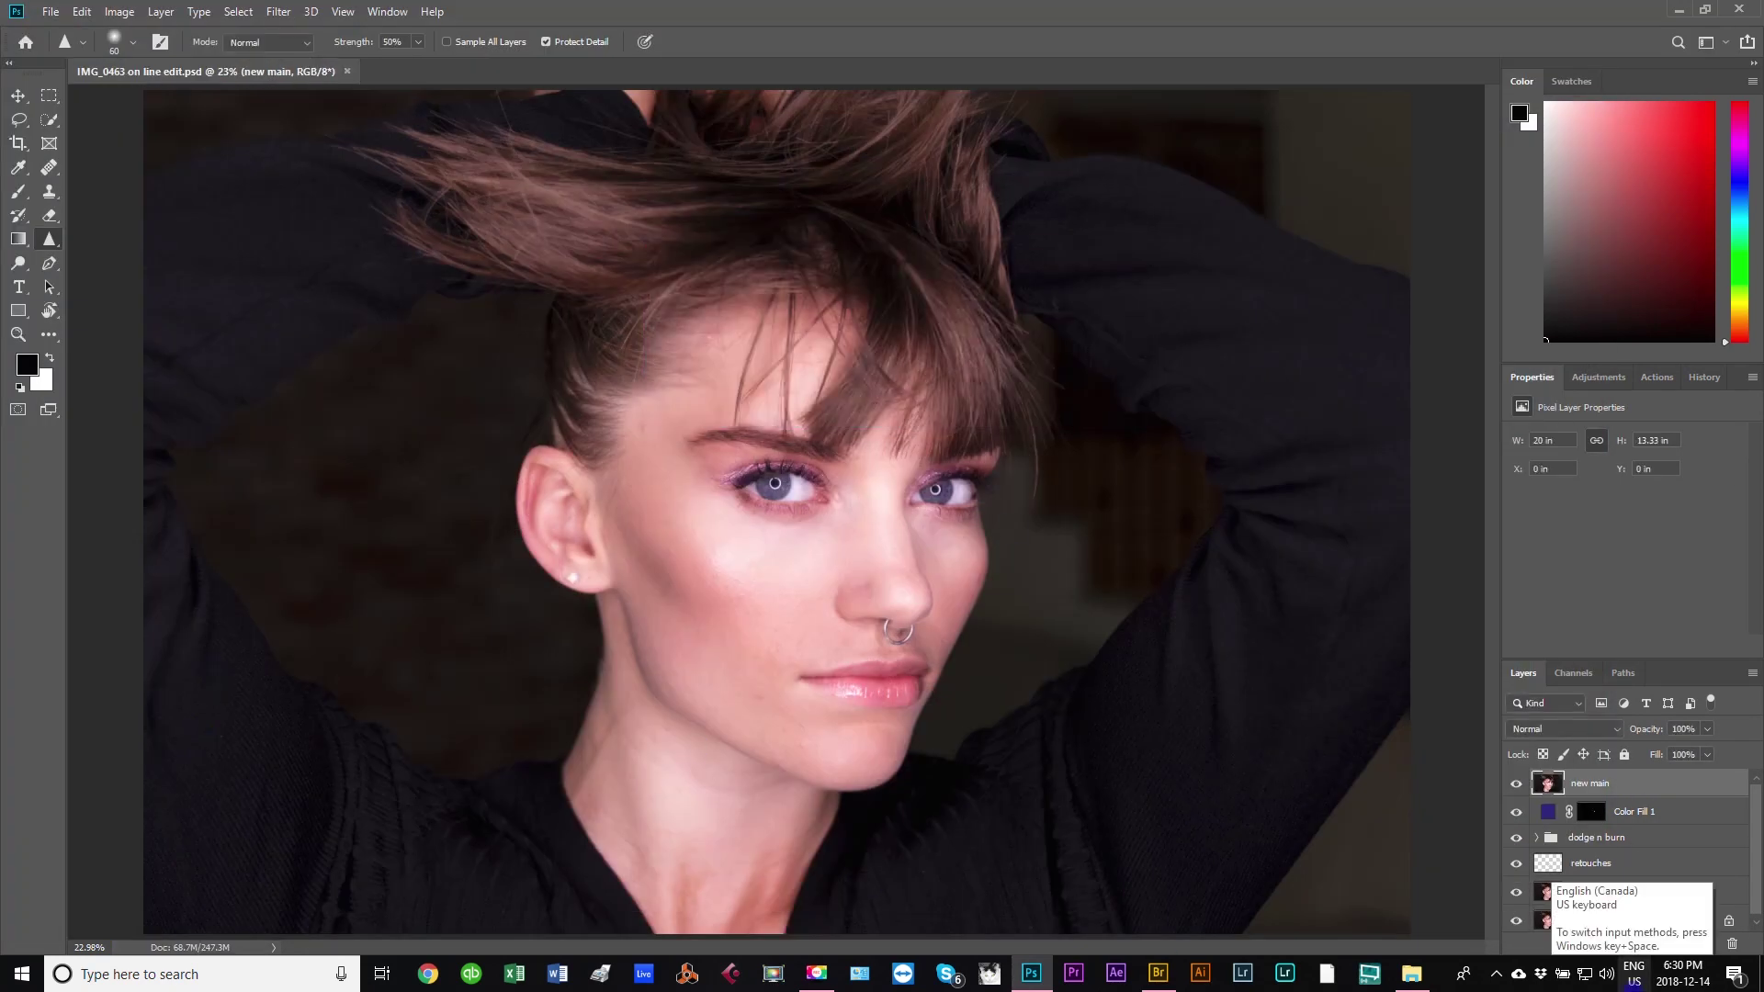
# - Open the "new main" layer in Luminar and add a Type 1 Orton Effect filter with an amount of 29
pyautogui.hotkey('ctrl', 'alt', 'f')
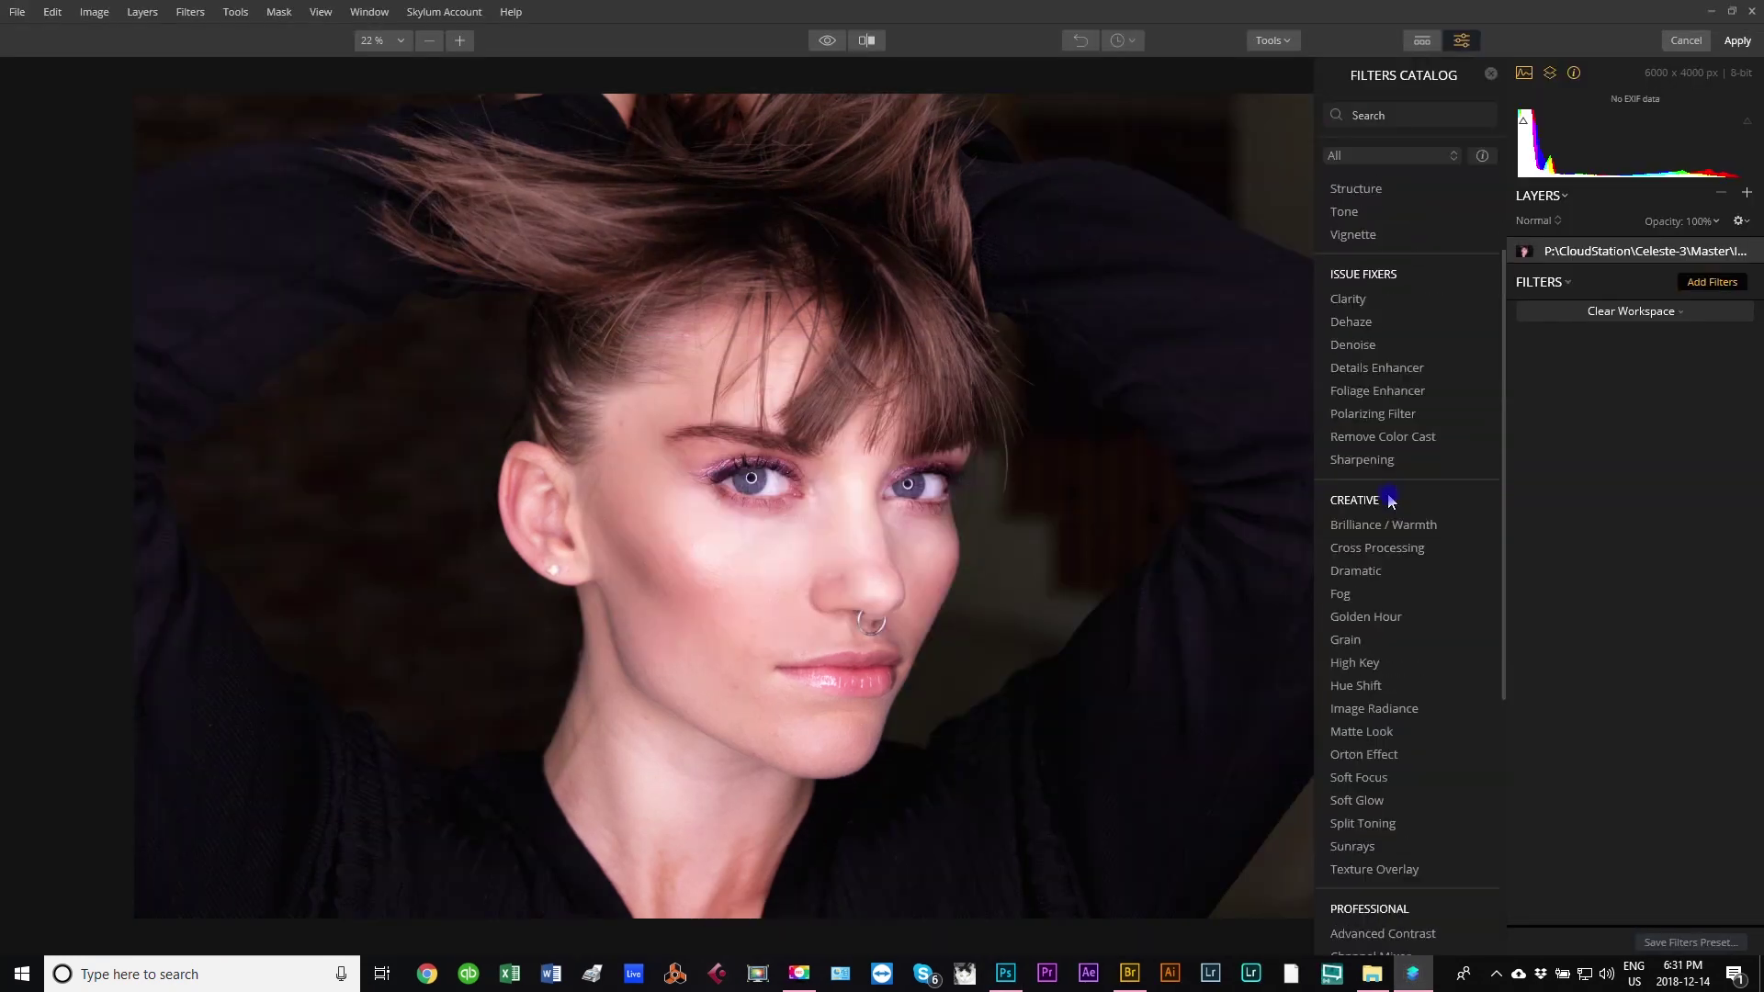
pyautogui.scroll(-5, 1470, 464)
pyautogui.click(1412, 450)
# - Try the Dramatic filter at an amount of 14 and remove it again
pyautogui.moveTo(1615, 569); pyautogui.dragTo(1633, 573)
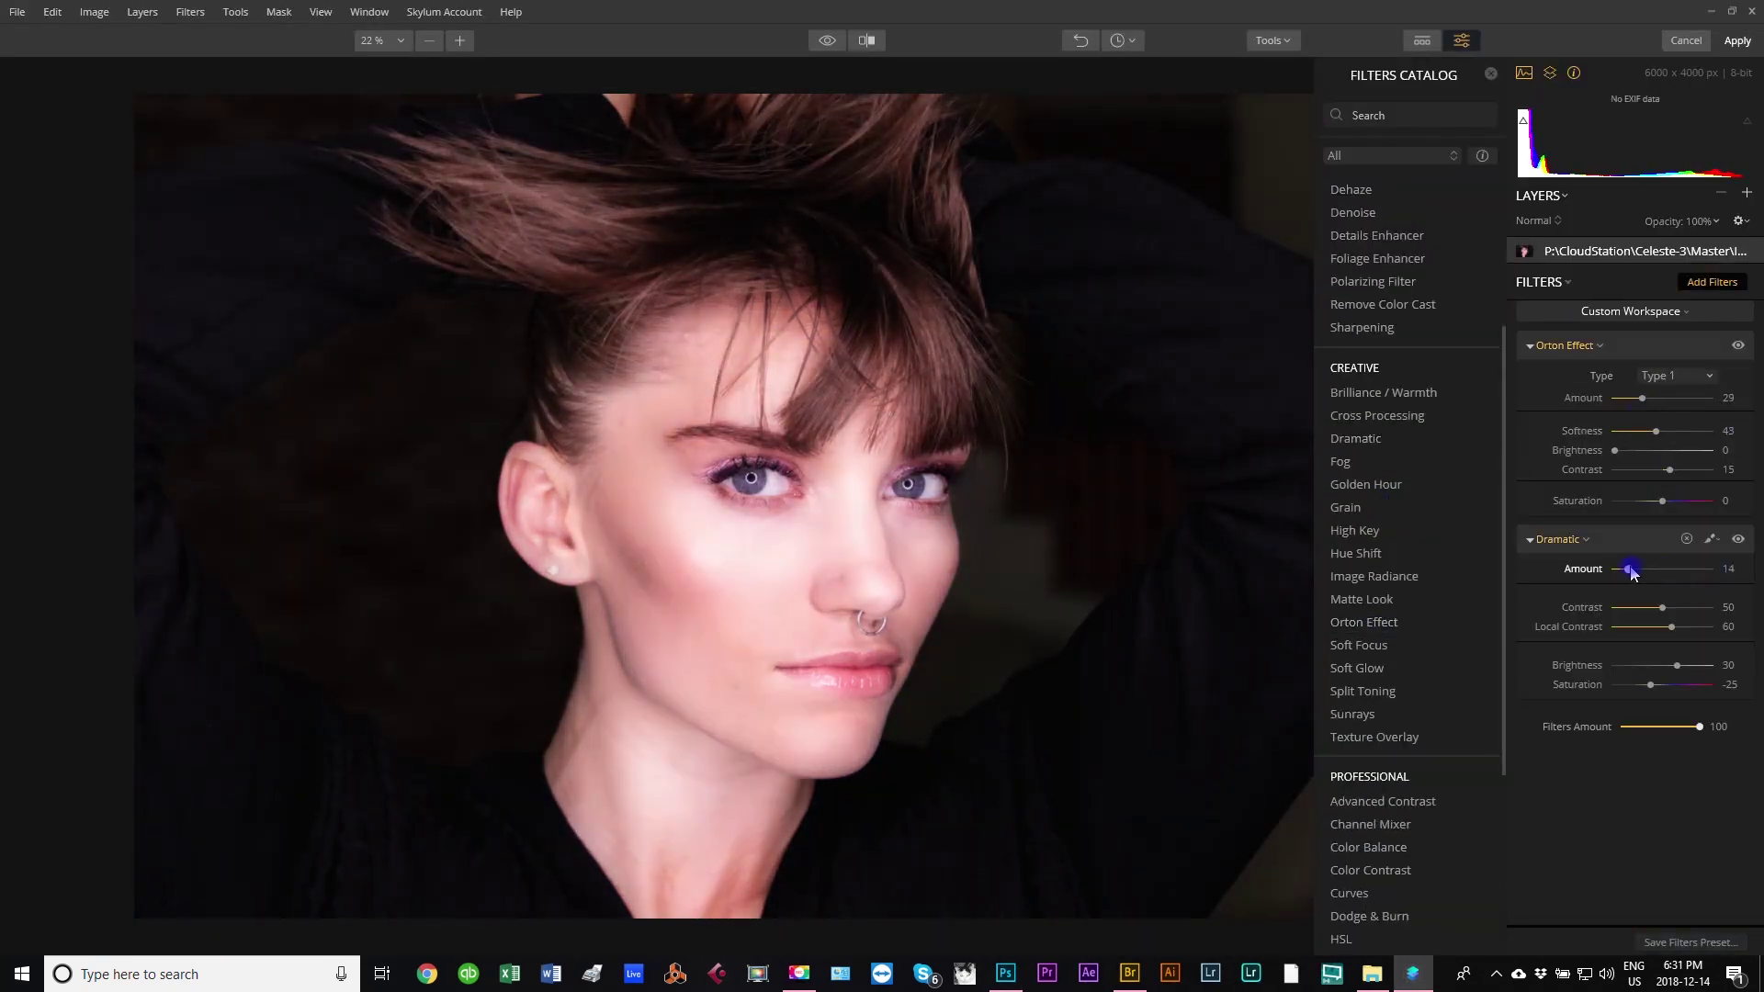
pyautogui.click(759, 510)
pyautogui.click(1688, 539)
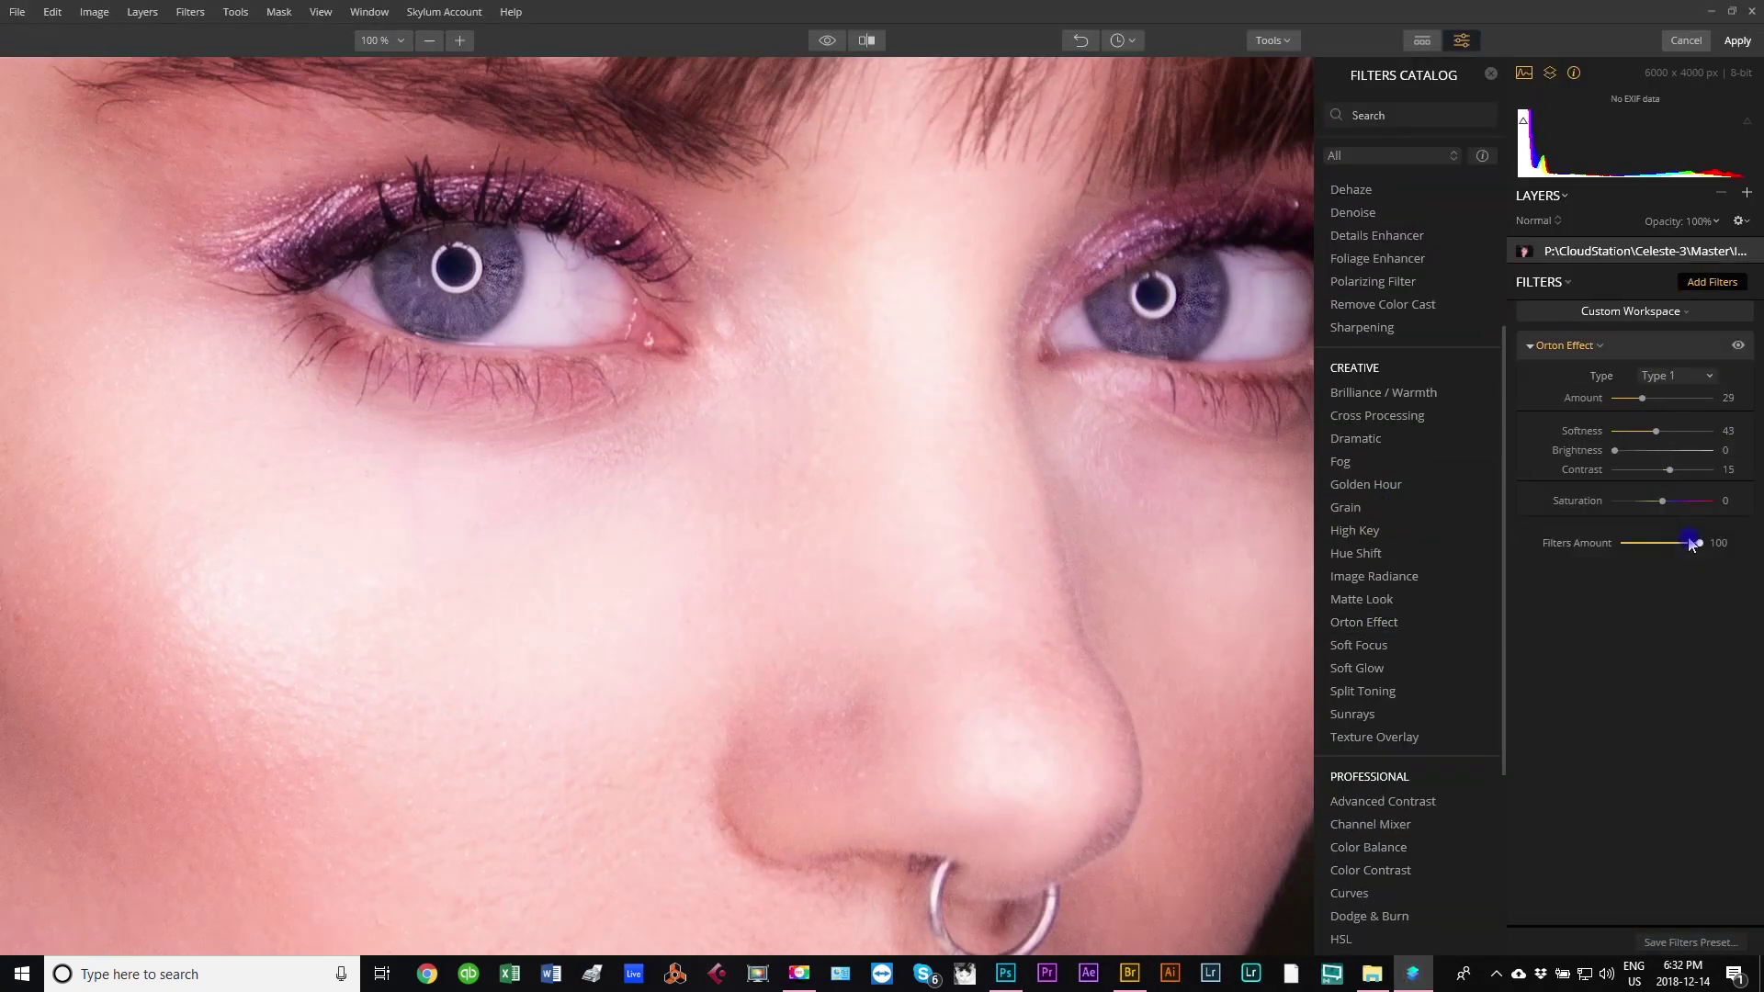
# - Turn on the before/after comparison and add a LUT Mapping filter using the Wooden LUT
pyautogui.click(894, 67)
pyautogui.click(867, 40)
pyautogui.scroll(-3, 1388, 644)
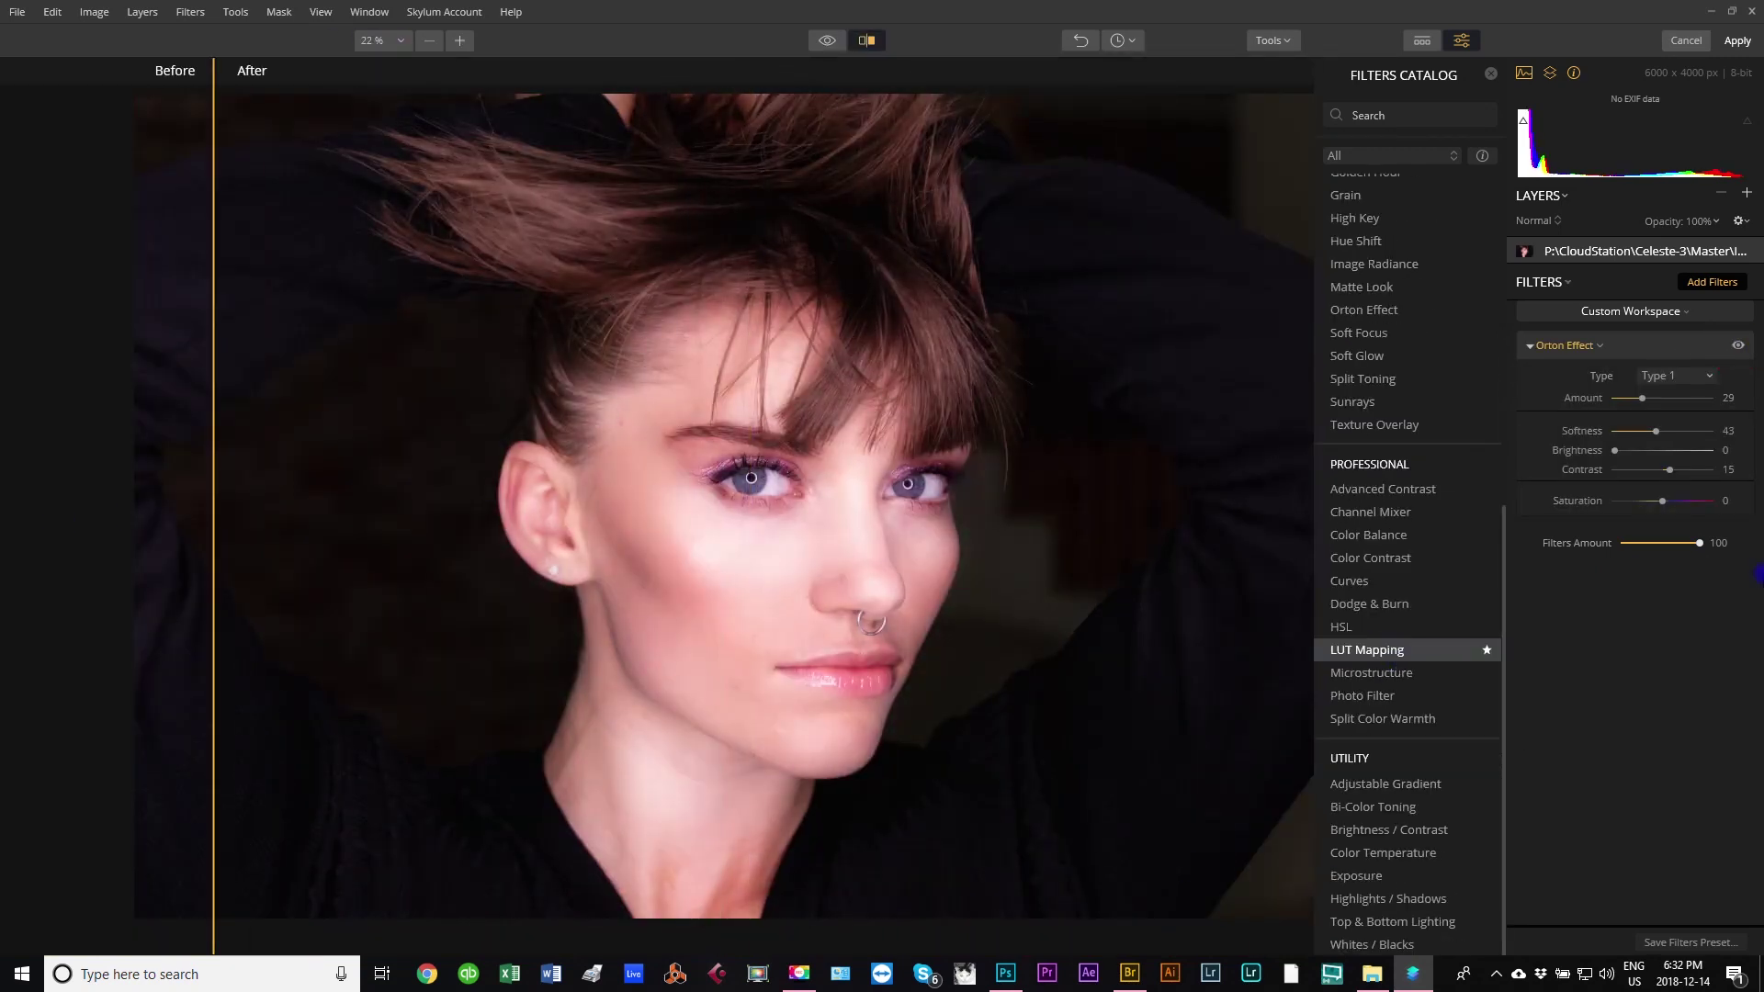
pyautogui.click(1367, 650)
pyautogui.click(1672, 577)
pyautogui.click(1609, 529)
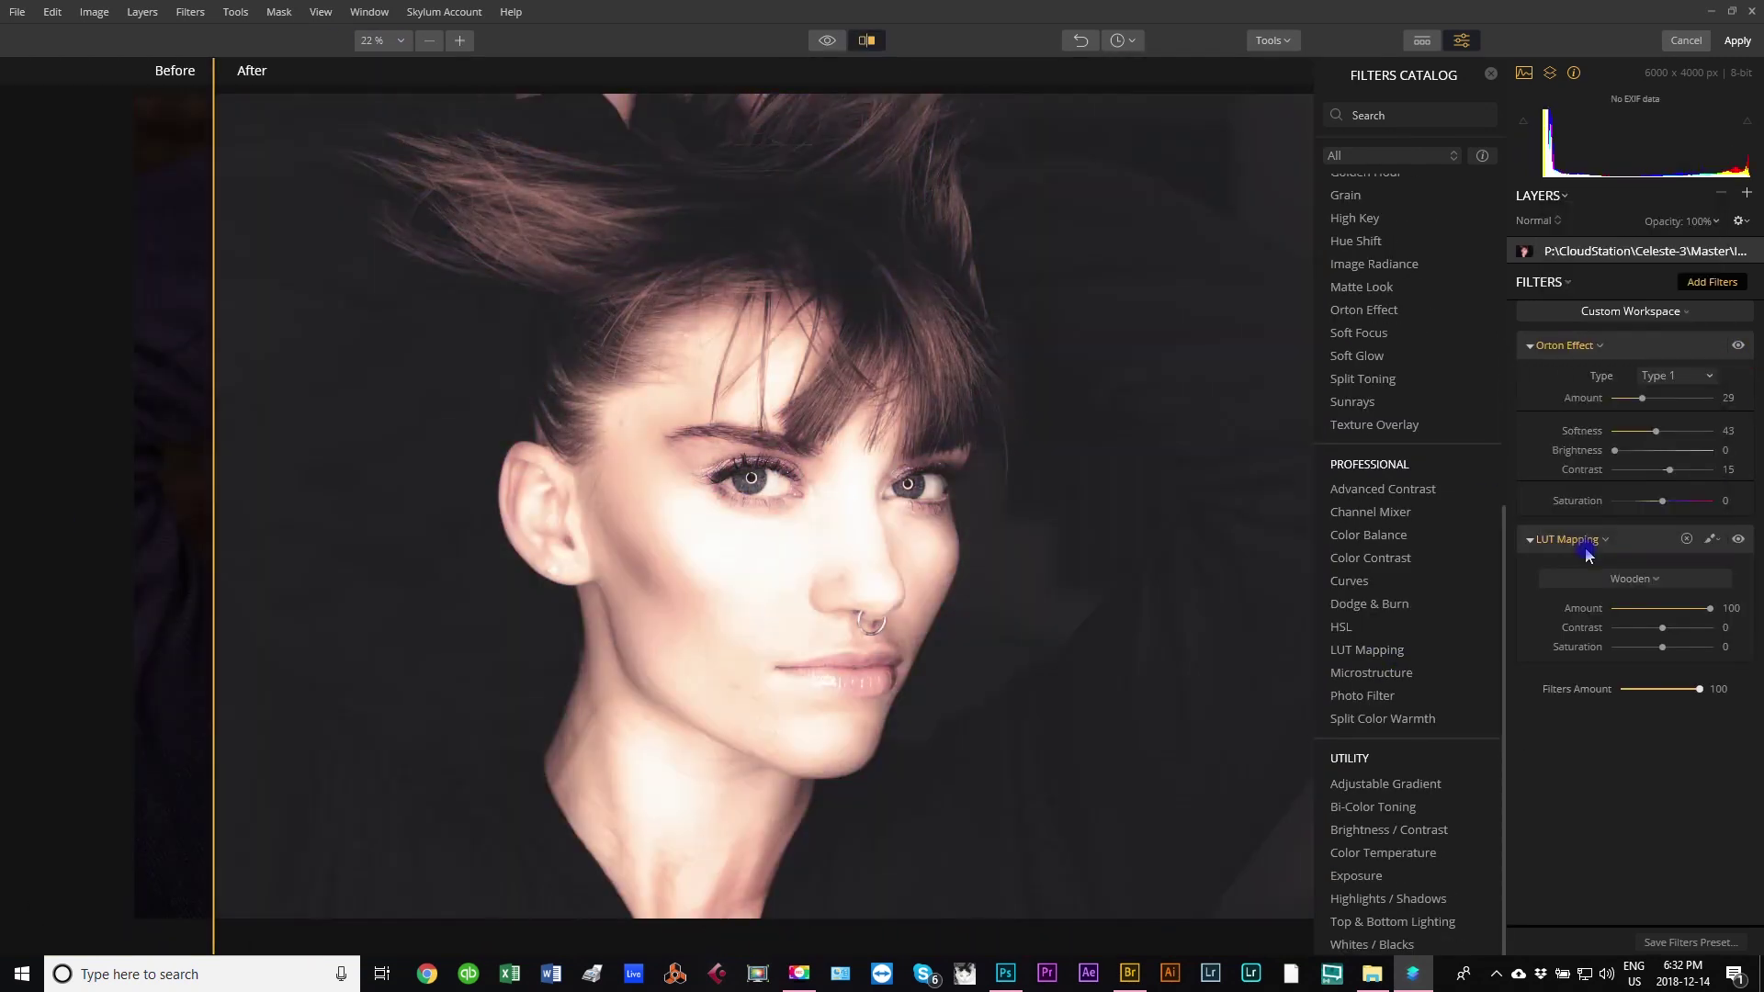
# - Greatly lower the LUT Mapping amount and apply the Luminar edits to the "new main" layer in Photoshop
pyautogui.scroll(-2, 1636, 579)
pyautogui.moveTo(1710, 608); pyautogui.dragTo(1626, 608)
pyautogui.moveTo(214, 138); pyautogui.dragTo(380, 484)
pyautogui.click(1738, 40)
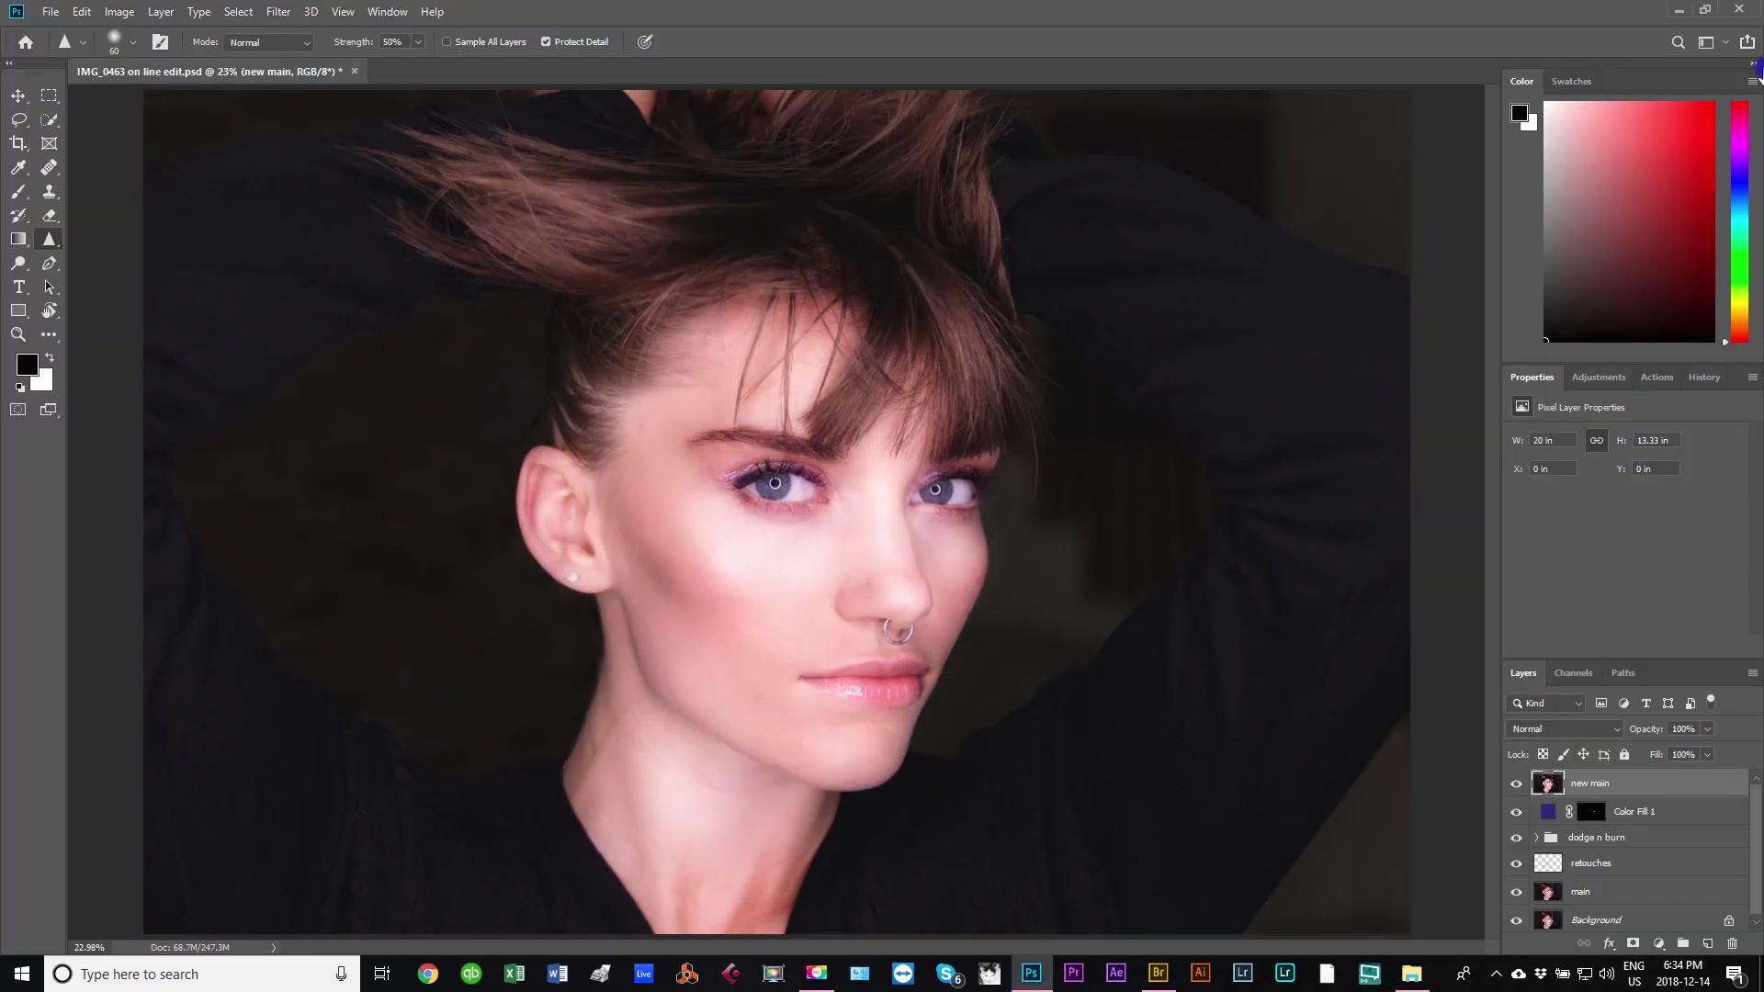
pyautogui.click(1515, 784)
pyautogui.click(1513, 784)
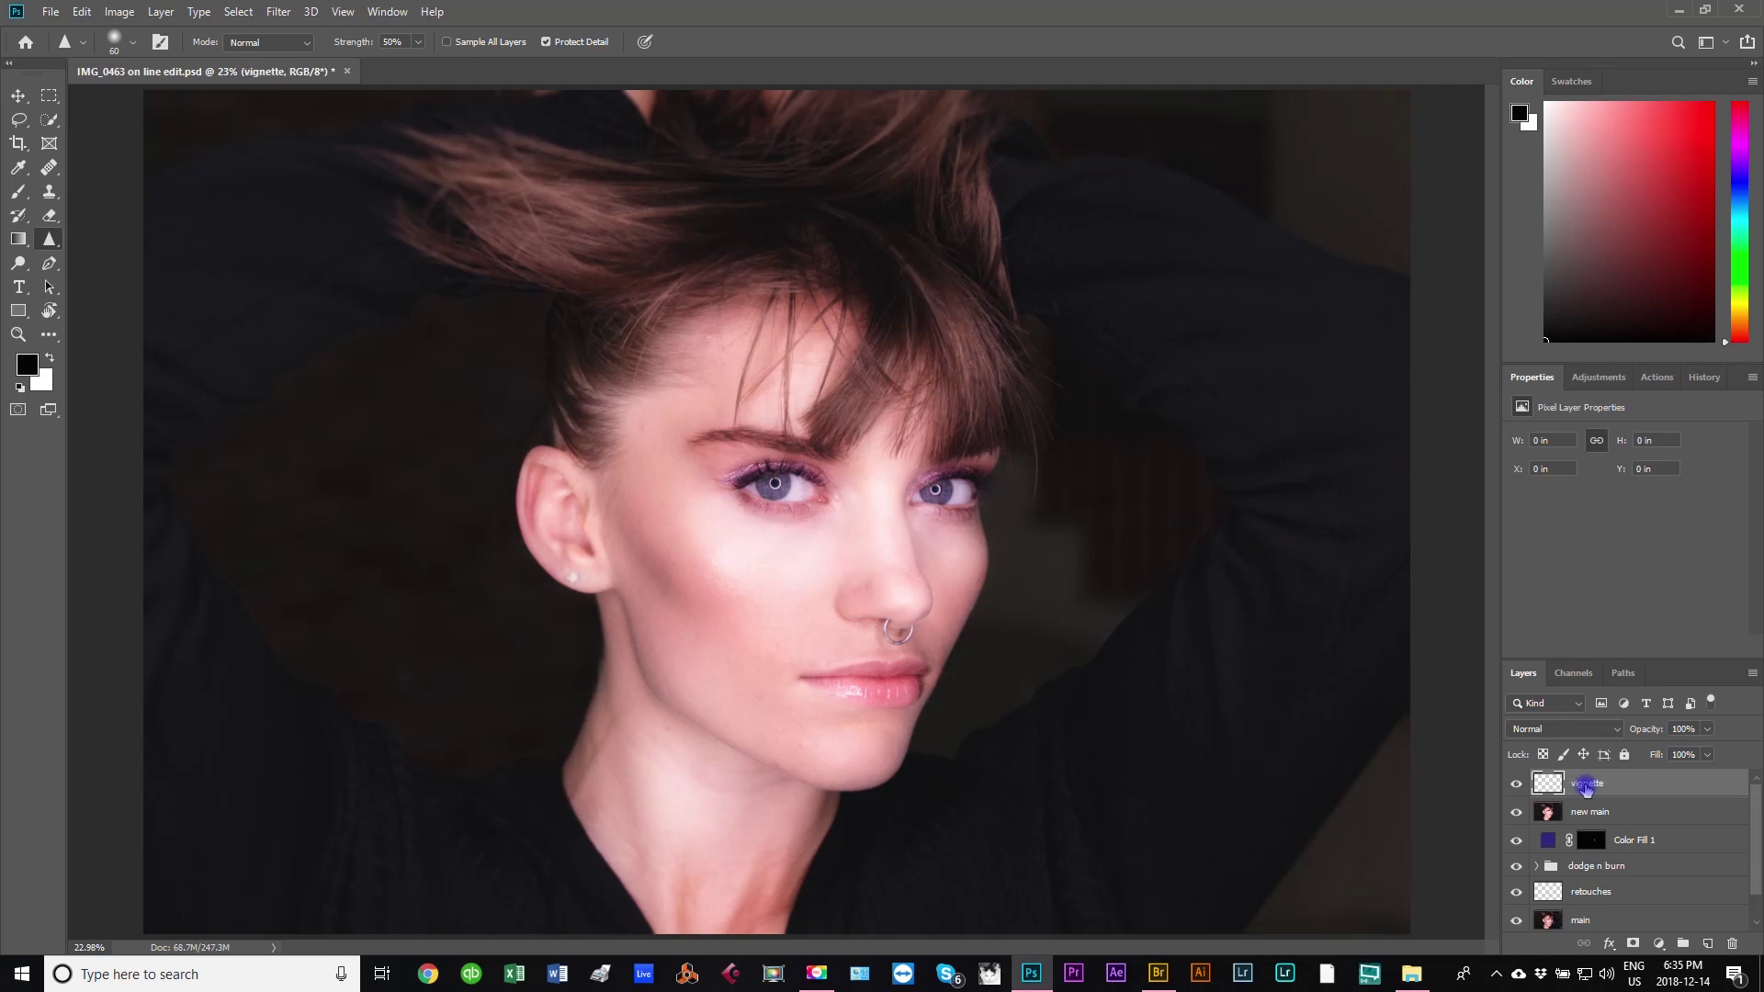
# - Fill the "vignette" layer with black and mask out the subject so only the photo's edges darken
pyautogui.press('g')
pyautogui.click(729, 414)
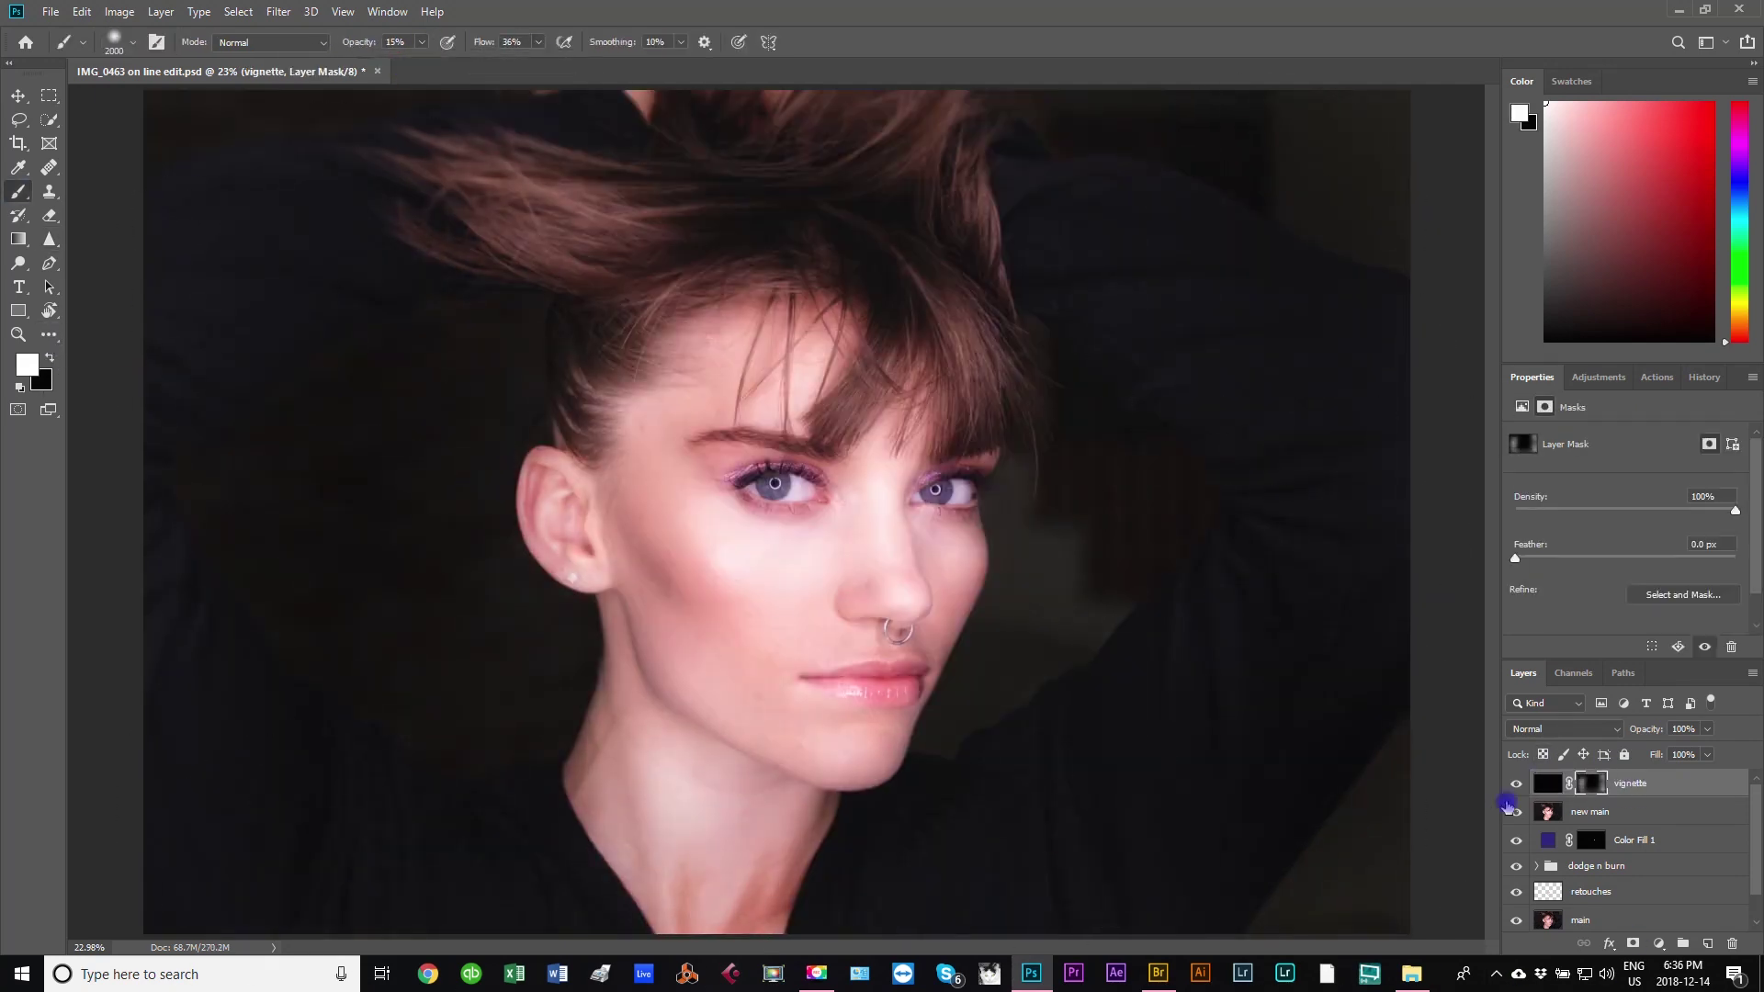
# - Add a Brightness/Contrast adjustment layer above the vignette with the contrast set to 13
pyautogui.click(1599, 377)
pyautogui.click(1525, 418)
pyautogui.moveTo(1626, 524)
pyautogui.mouseDown()
pyautogui.moveTo(1757, 517)
pyautogui.moveTo(1638, 535)
pyautogui.mouseUp()
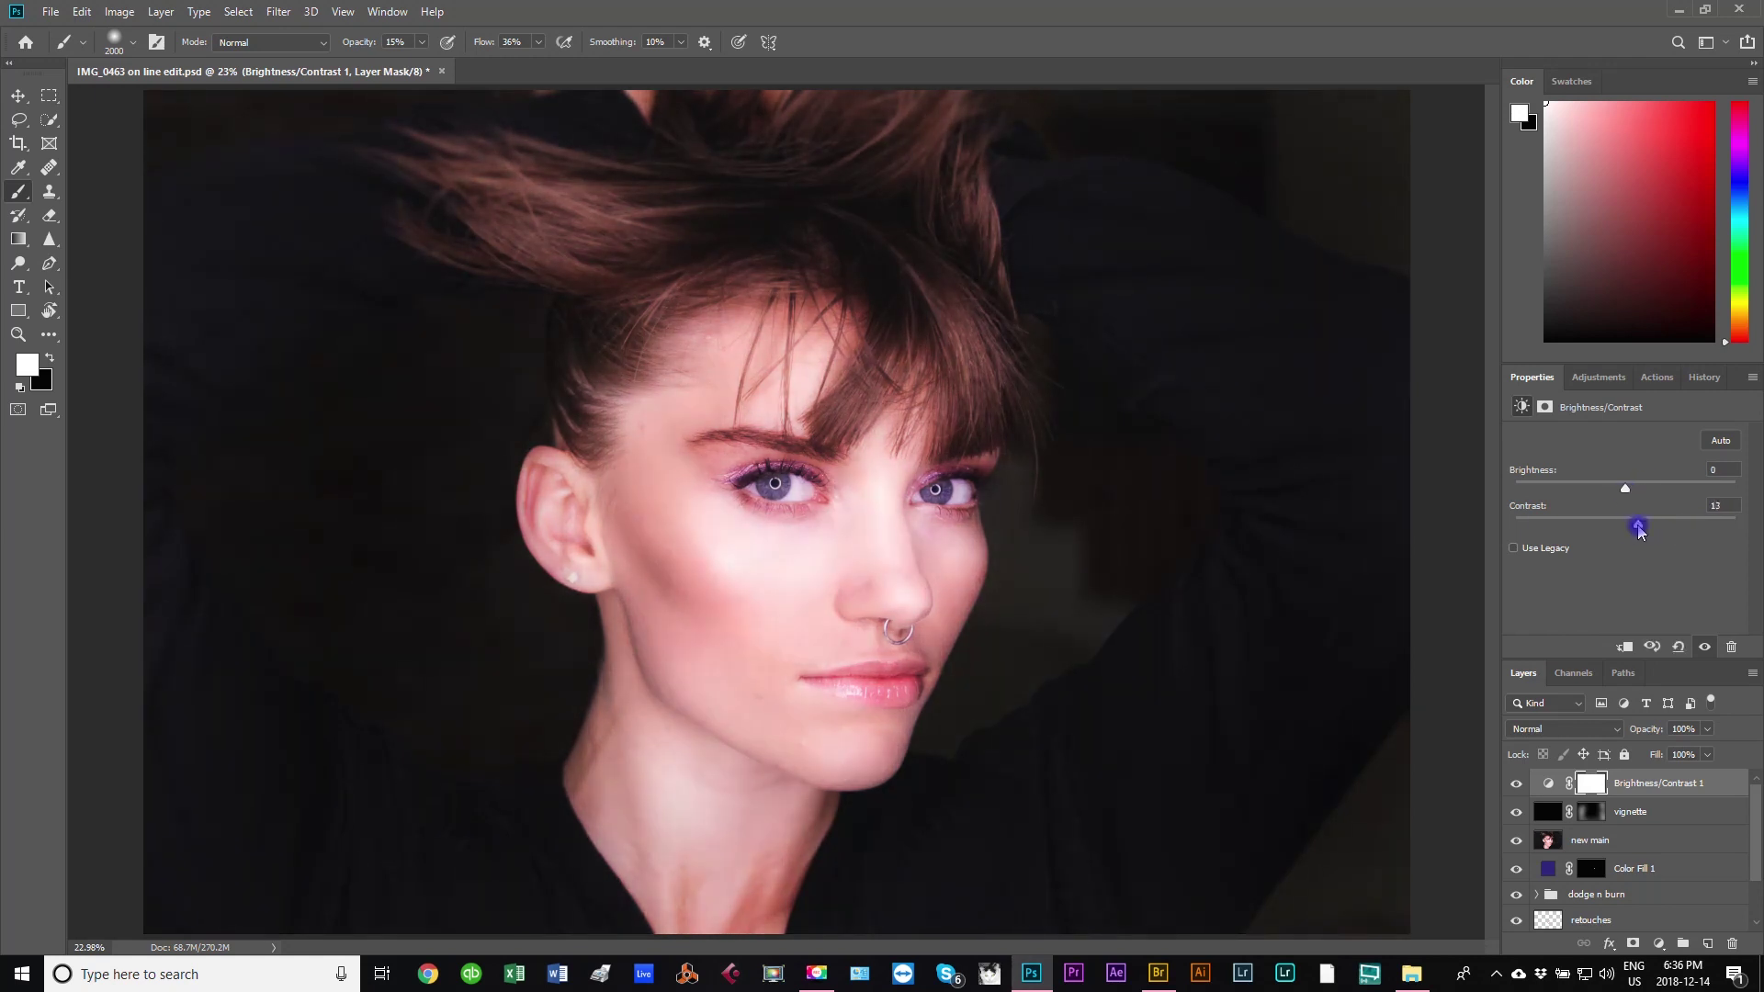